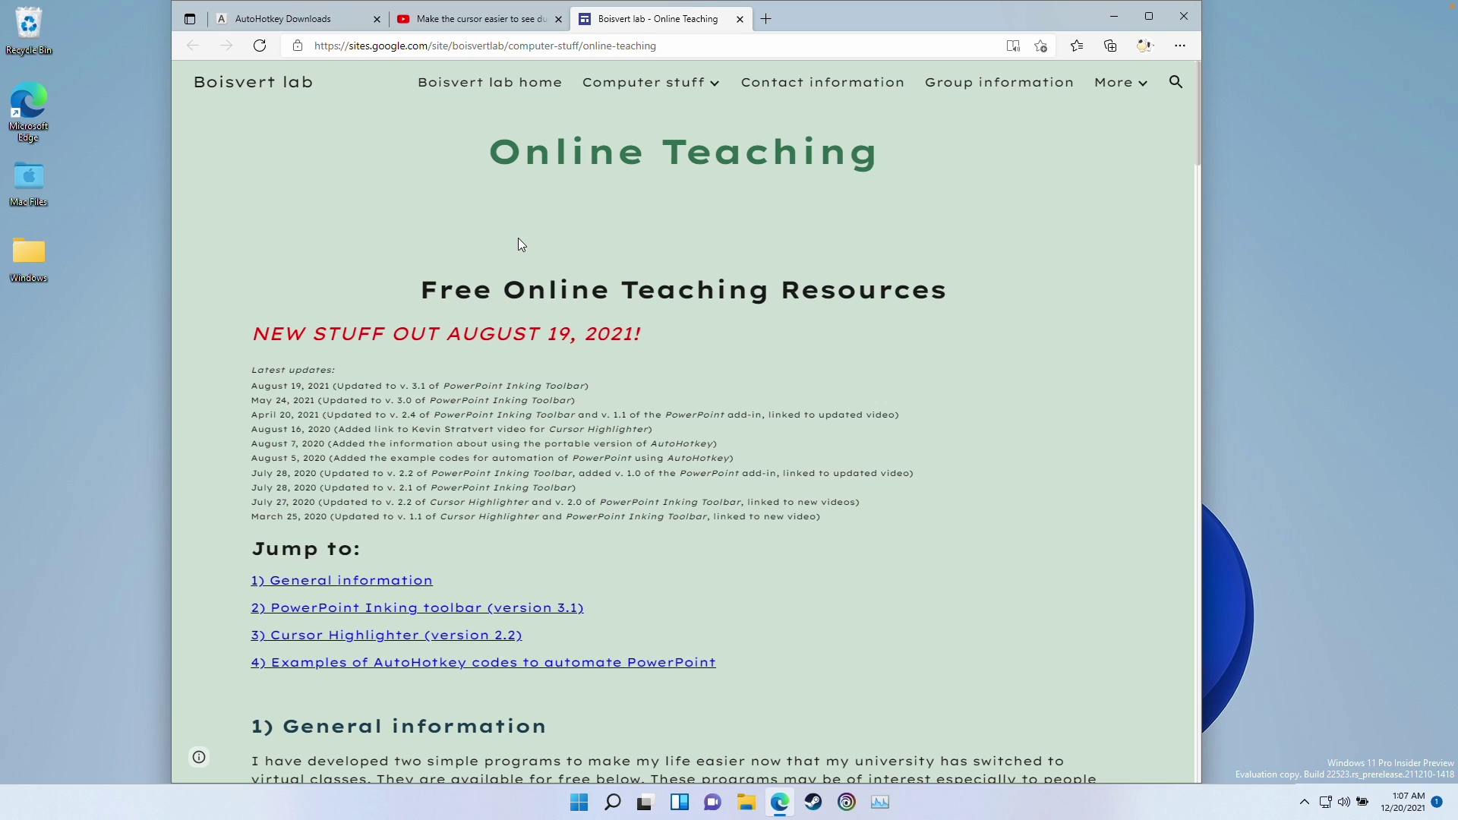
click(328, 634)
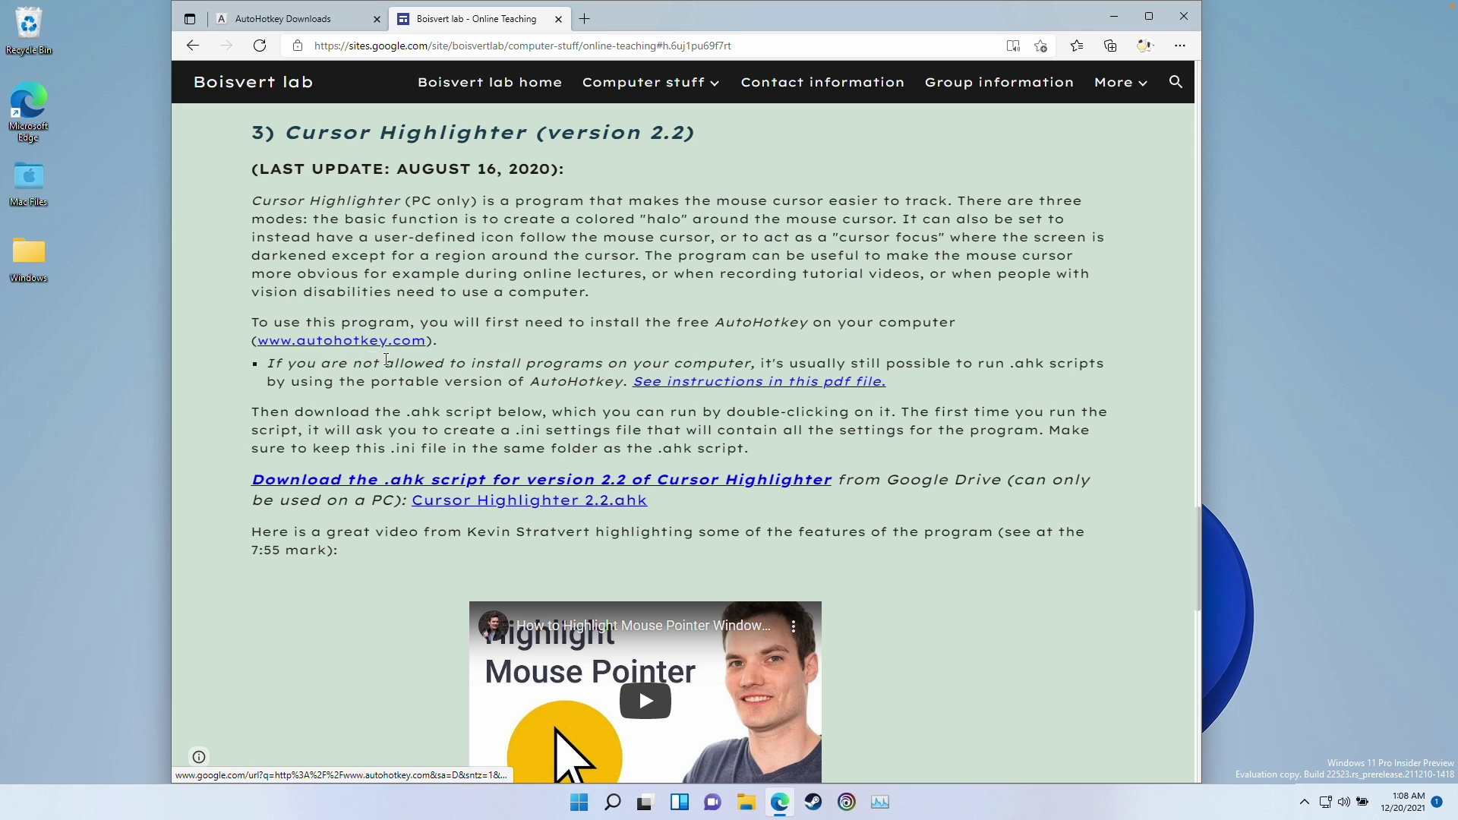
drag(250, 344, 454, 335)
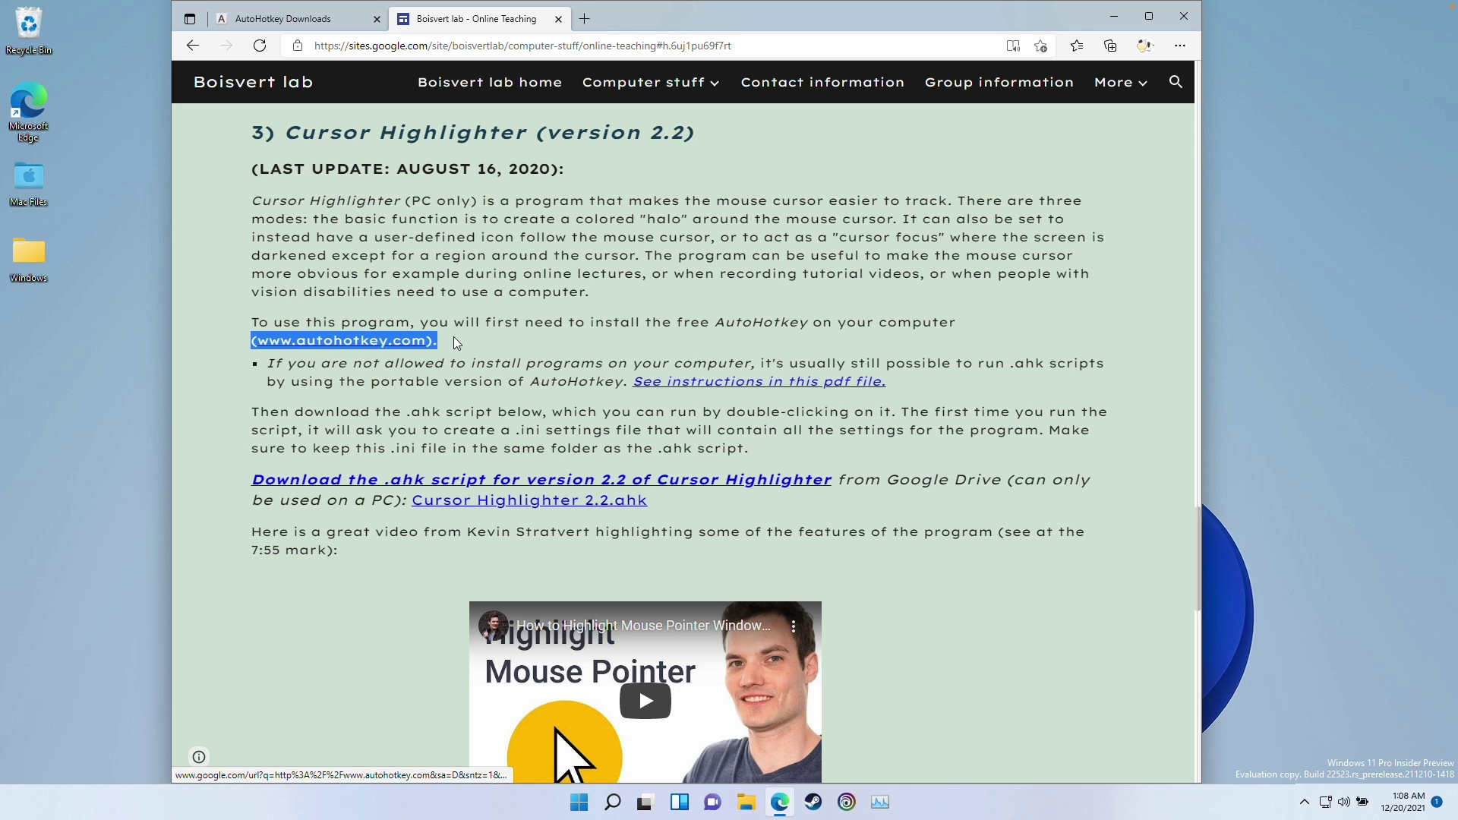
Download AutoHotkey_1.1.33.10_setup.exe from the AutoHotkey download page and confirm it in Edge's downloads list.
click(336, 25)
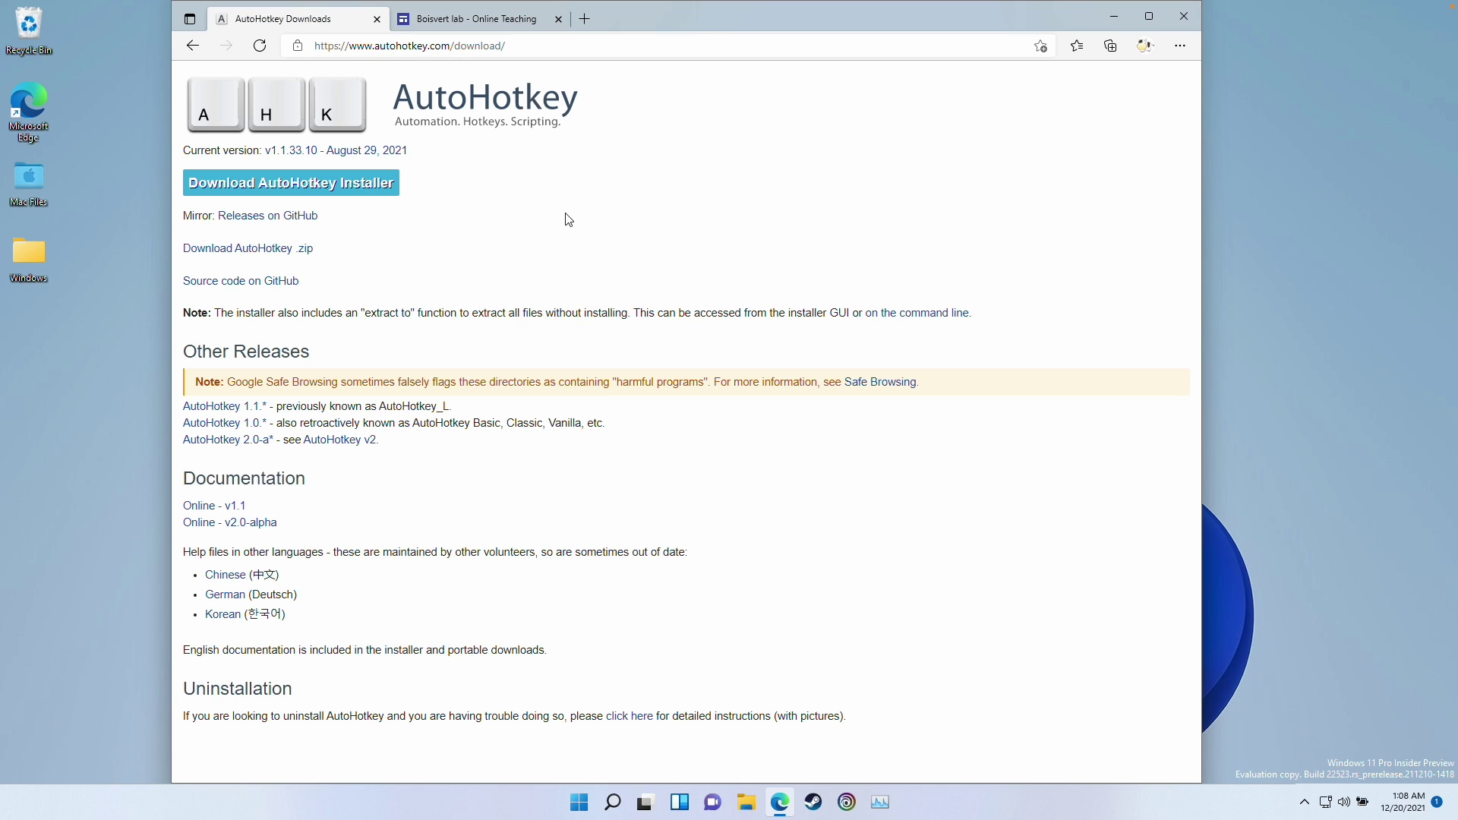
click(494, 47)
click(530, 359)
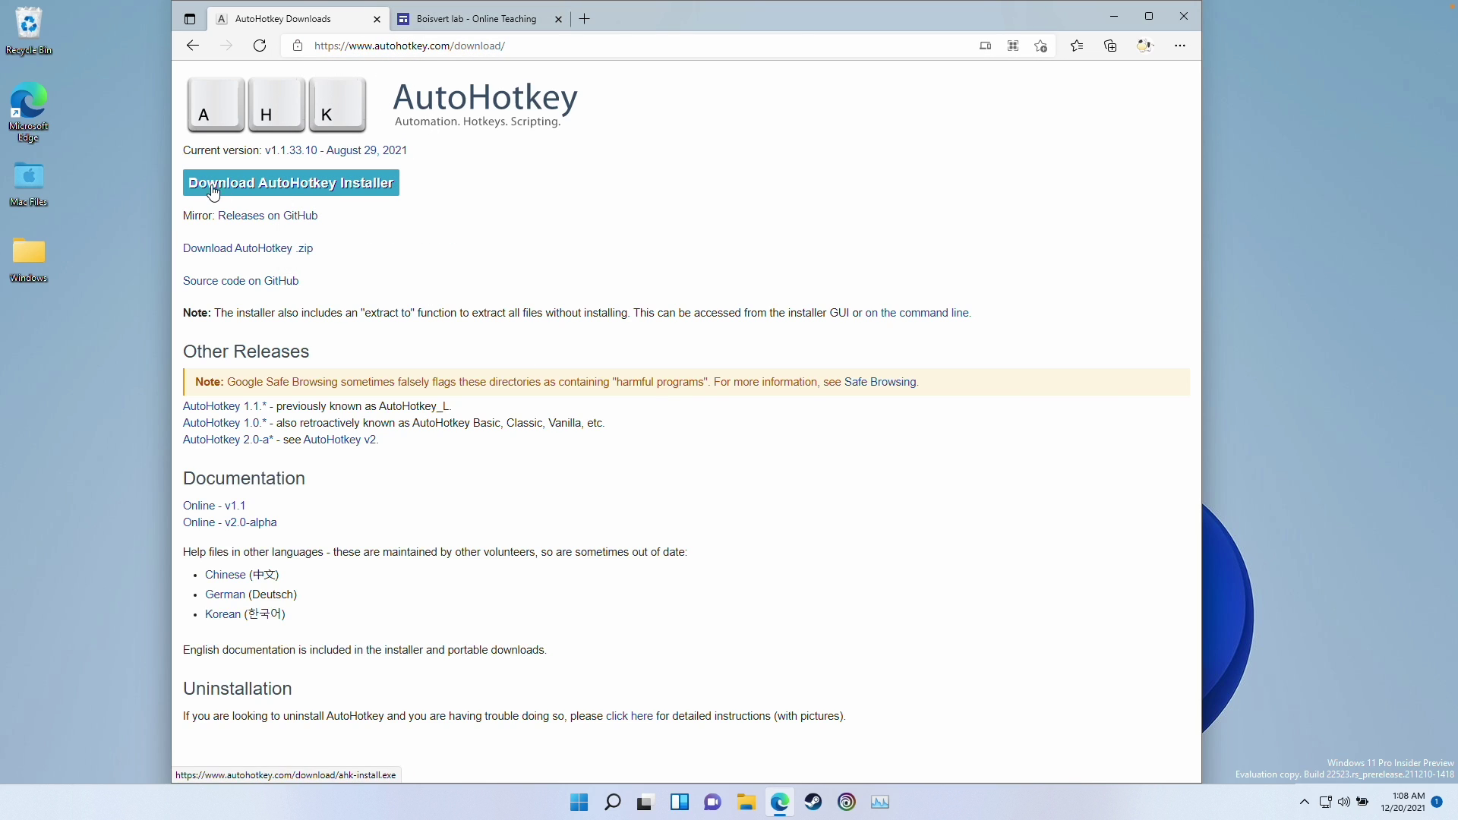
click(332, 194)
click(1110, 47)
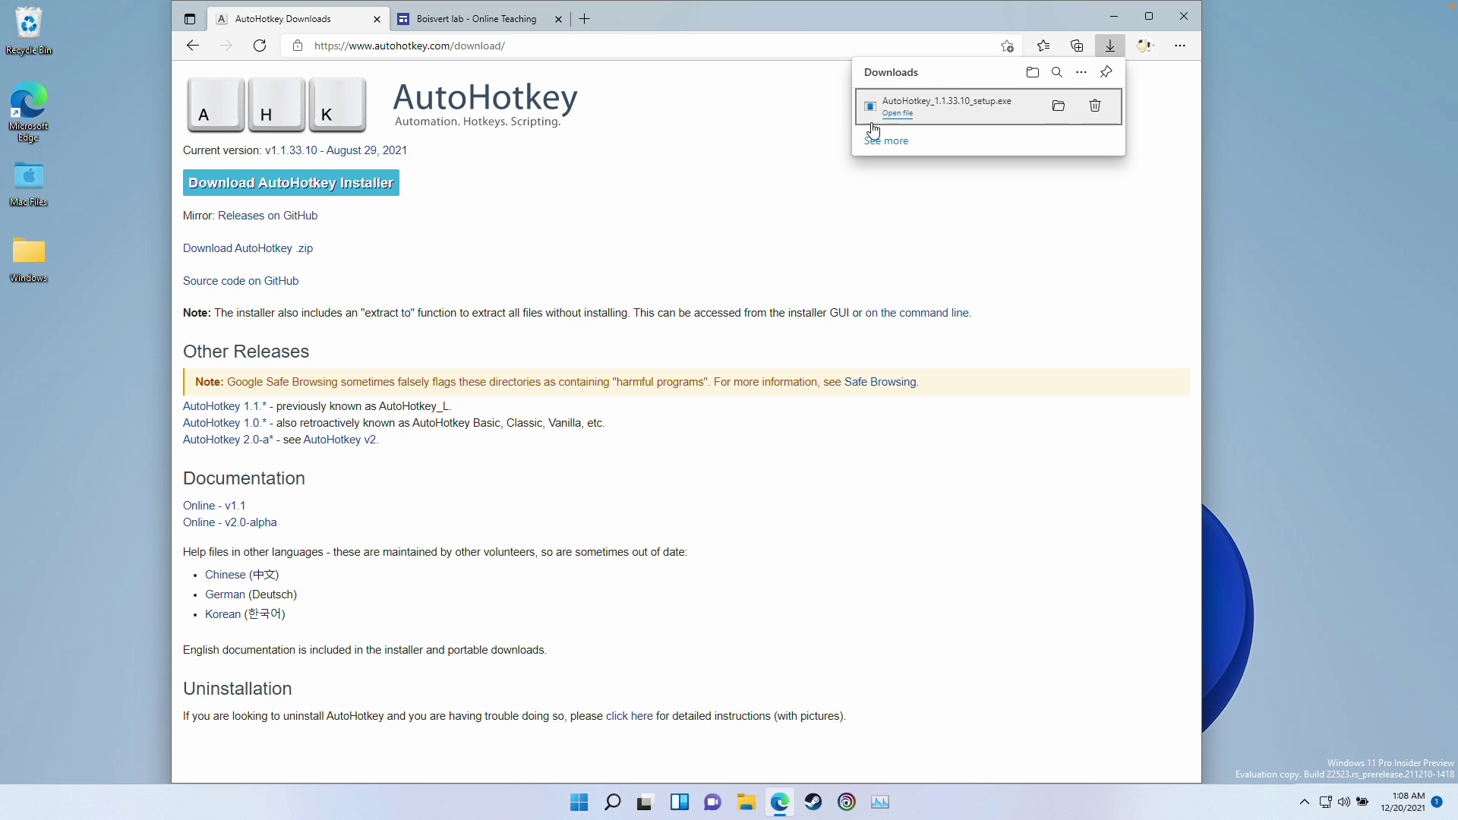
click(902, 114)
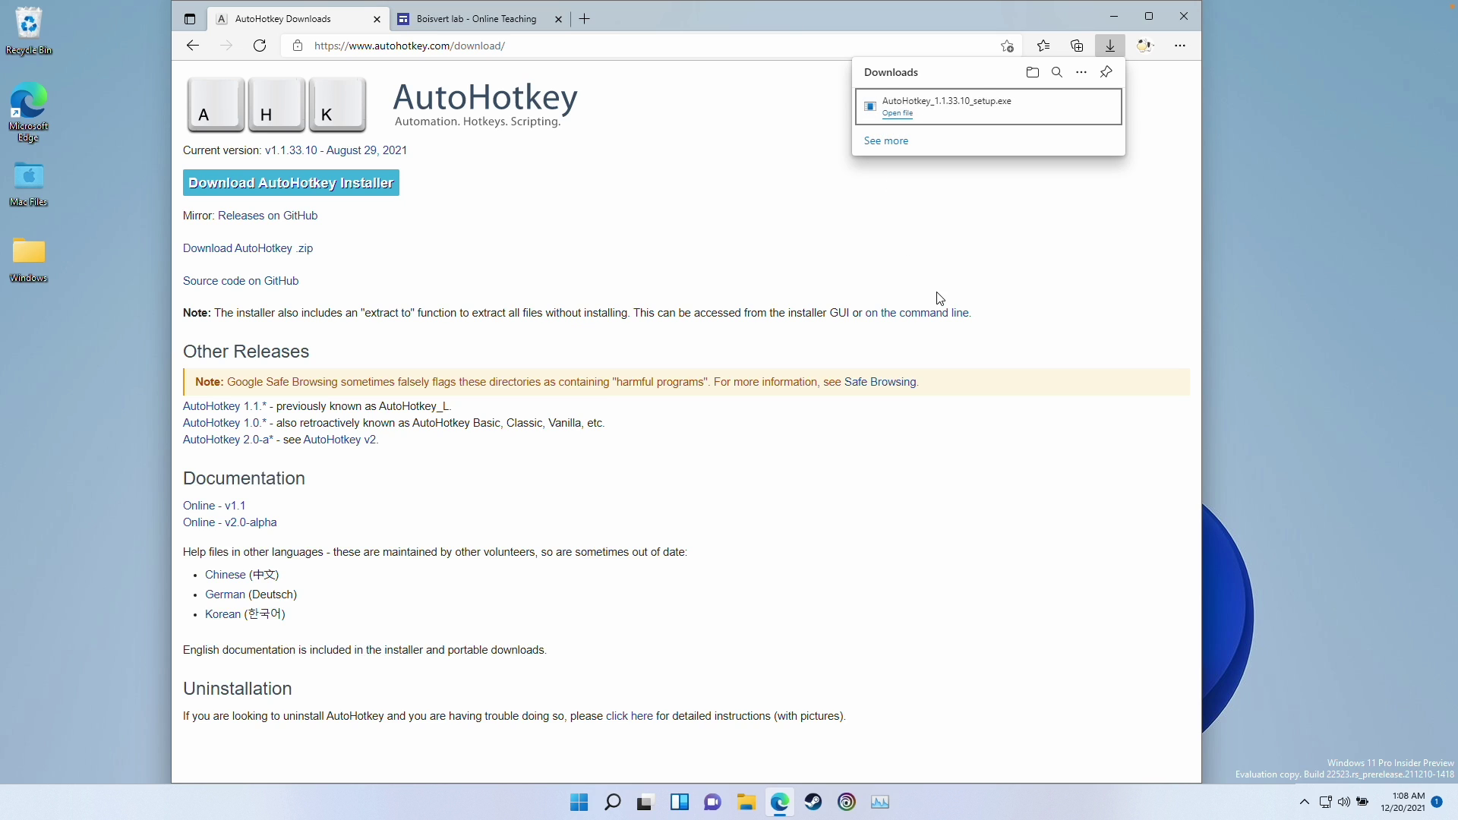
click(748, 803)
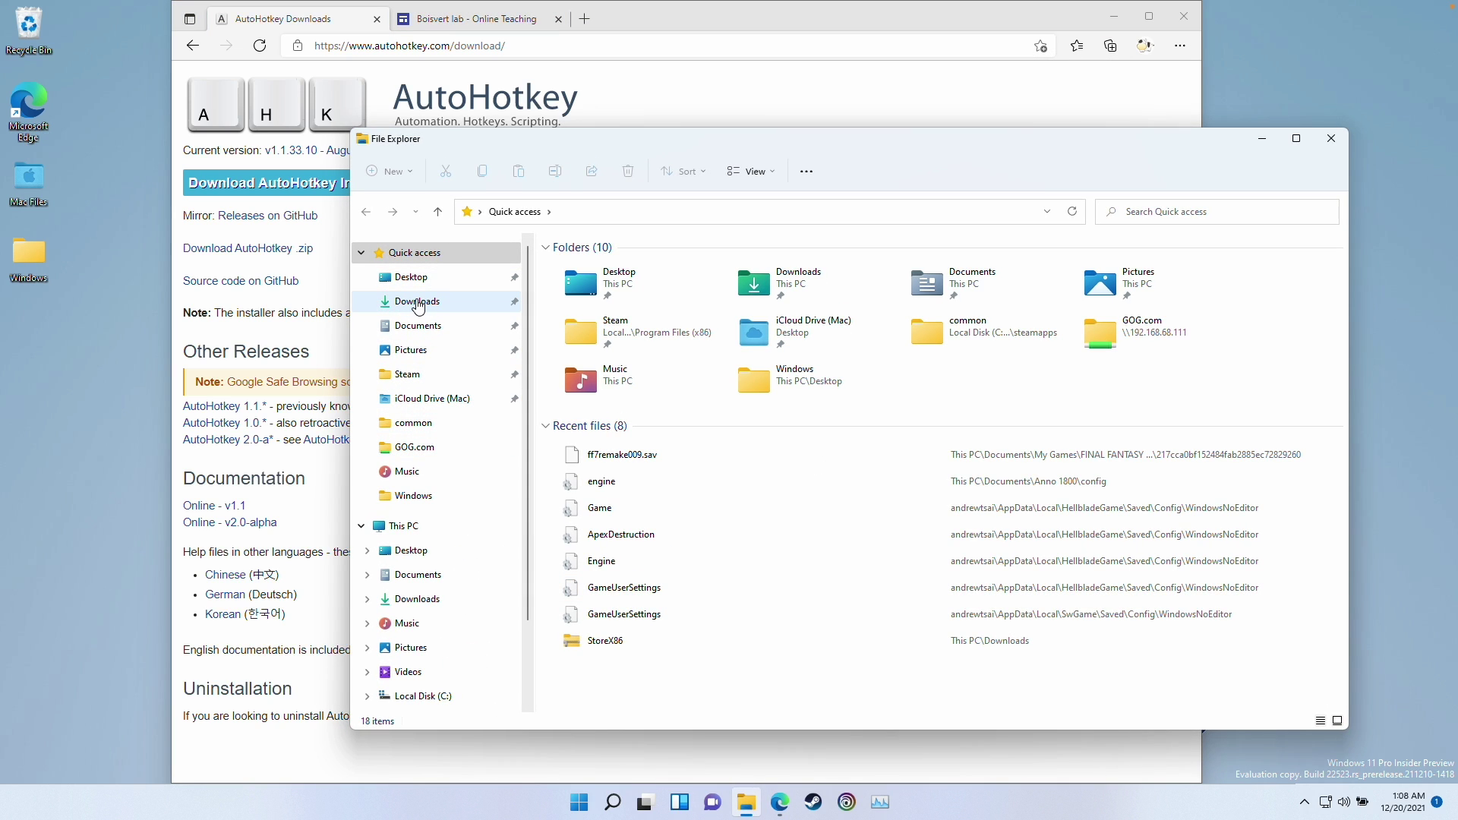
Run AutoHotkey_1.1.33.10_setup.exe from Downloads, approve the UAC prompt, install, then exit setup.
click(417, 301)
click(650, 288)
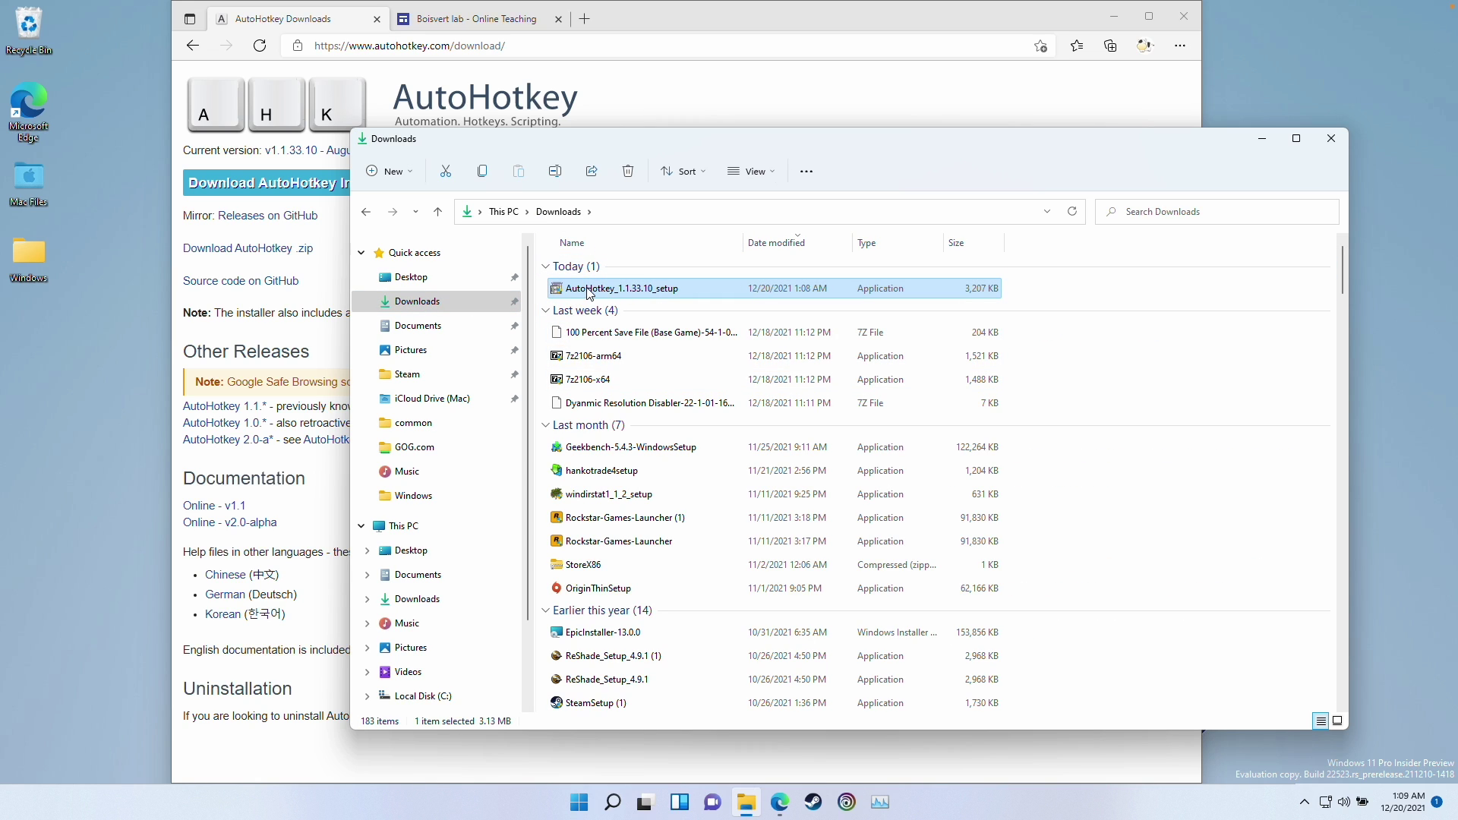
double_click(591, 294)
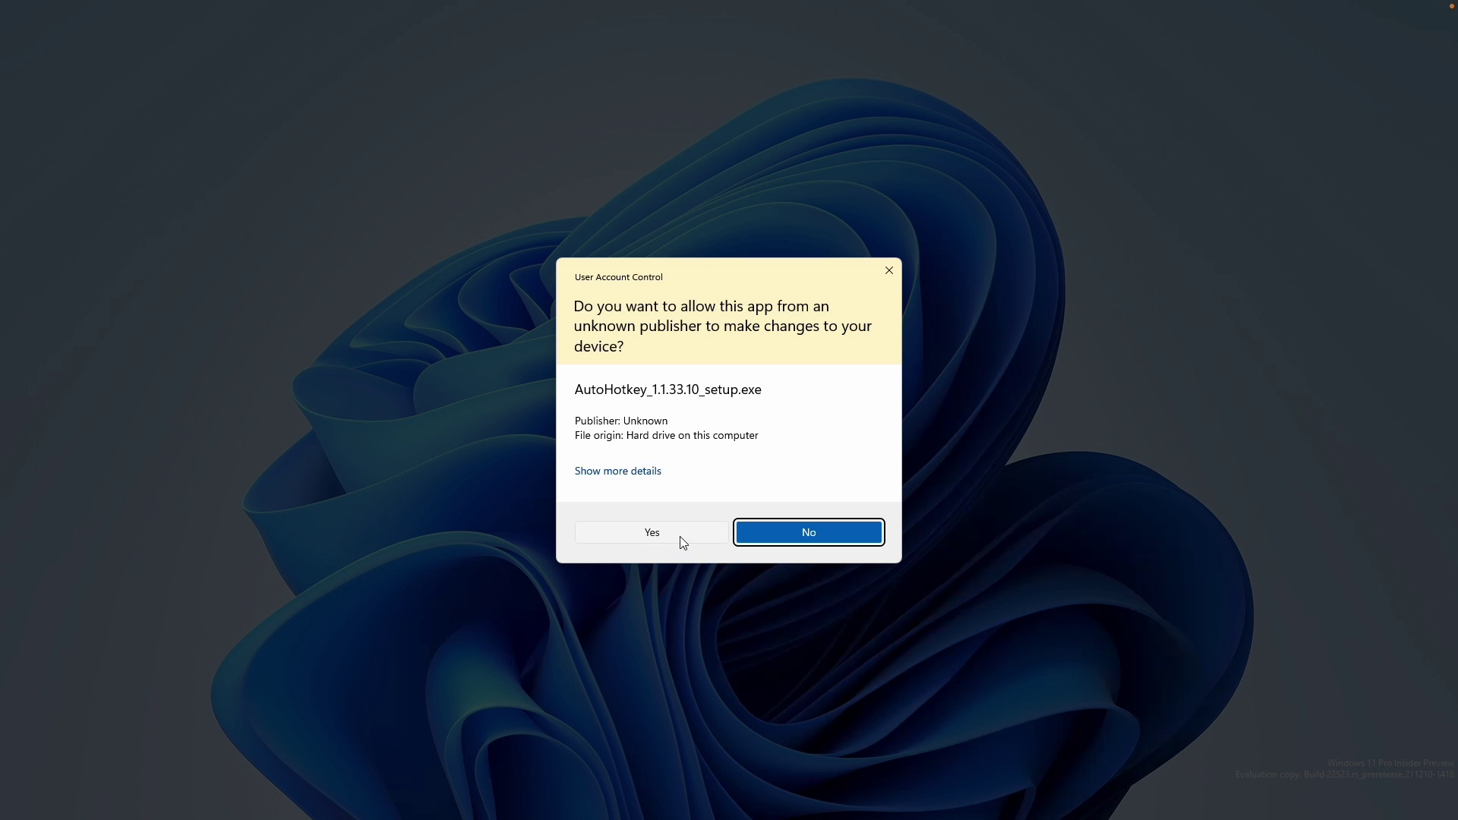
click(740, 530)
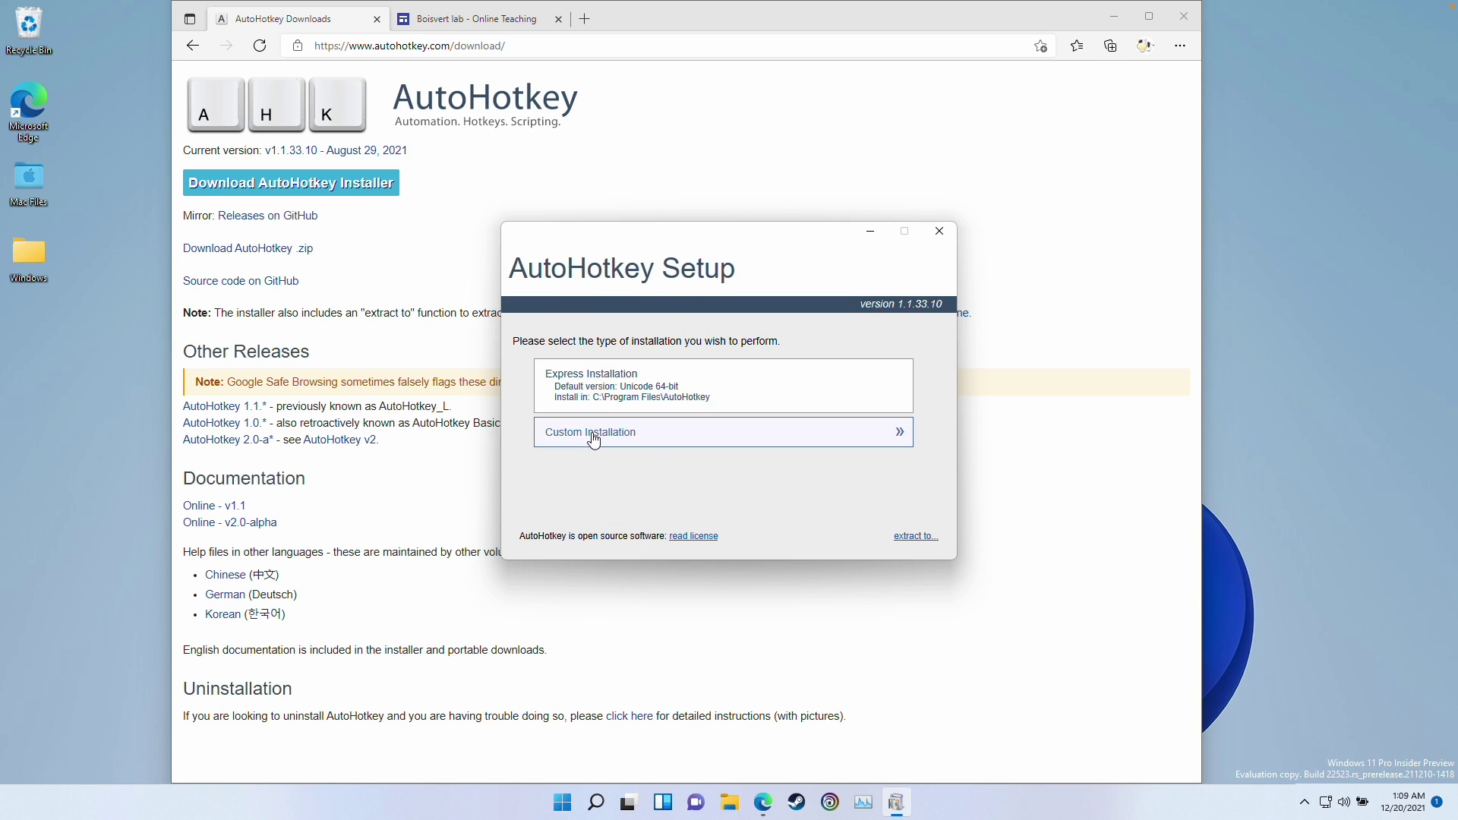
click(586, 397)
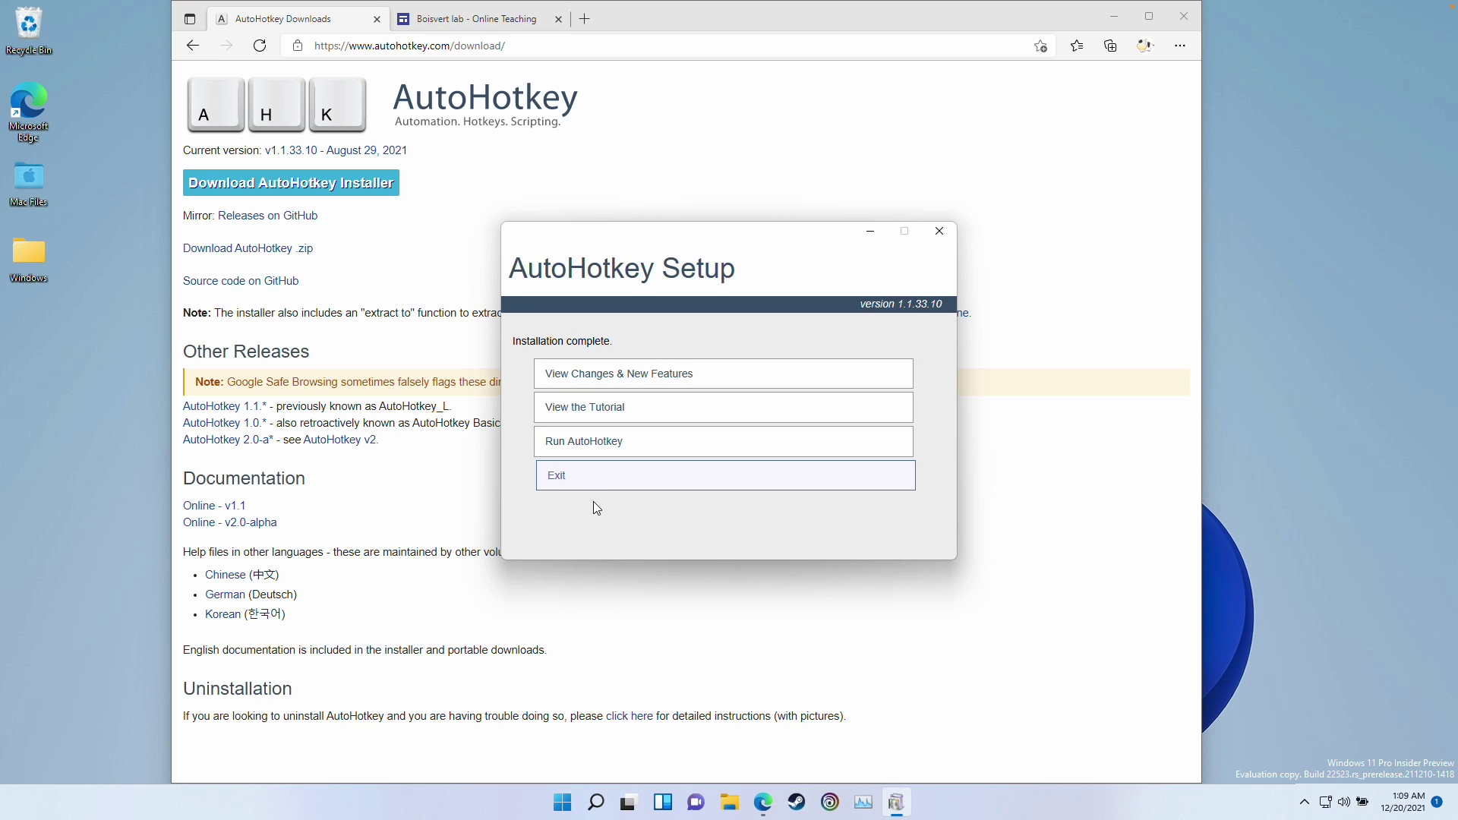
click(574, 490)
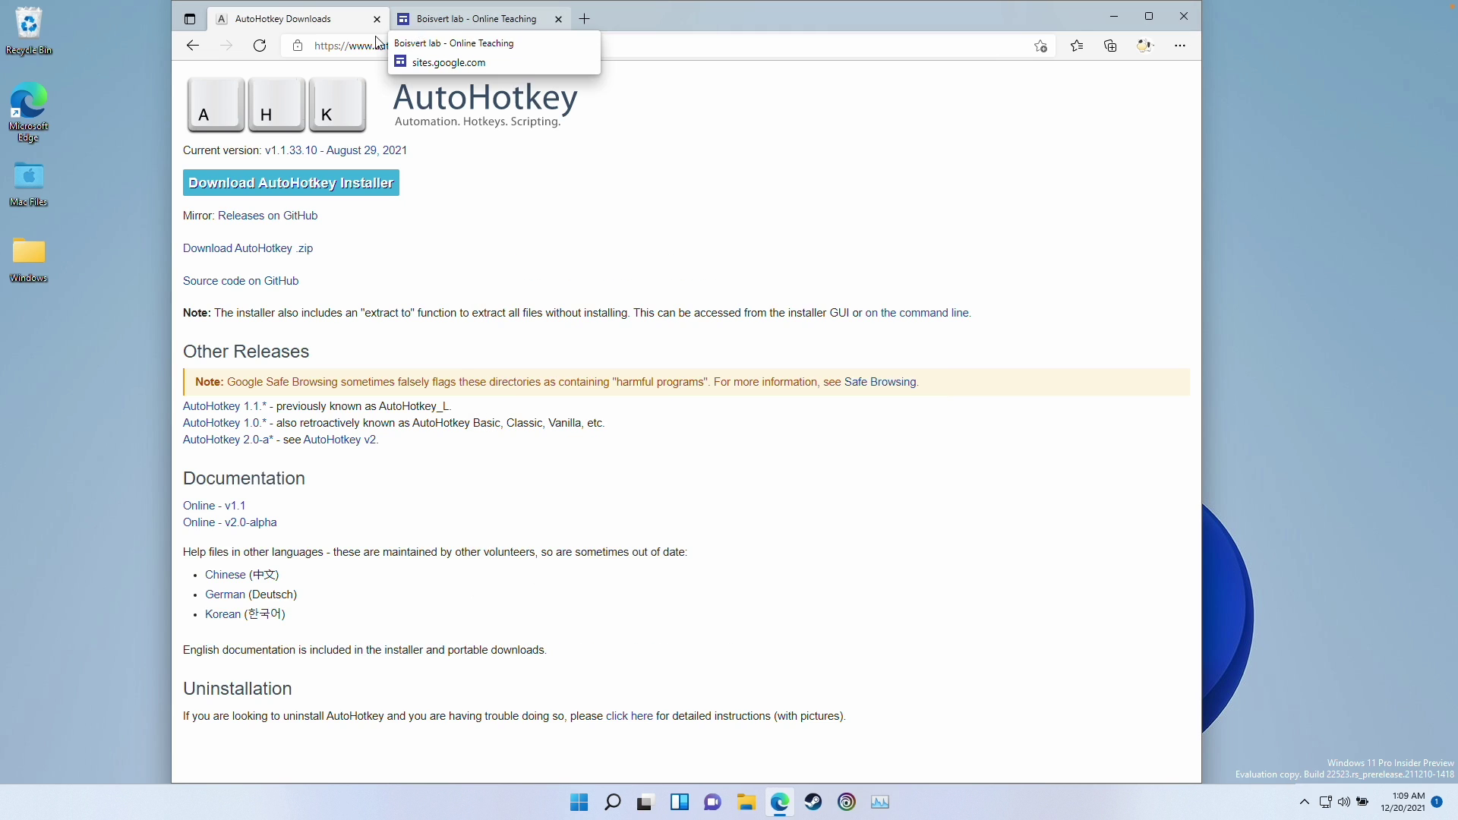
Download Cursor Highlighter 2.2.ahk from its Google Drive page linked on the Boisvert lab site.
click(446, 29)
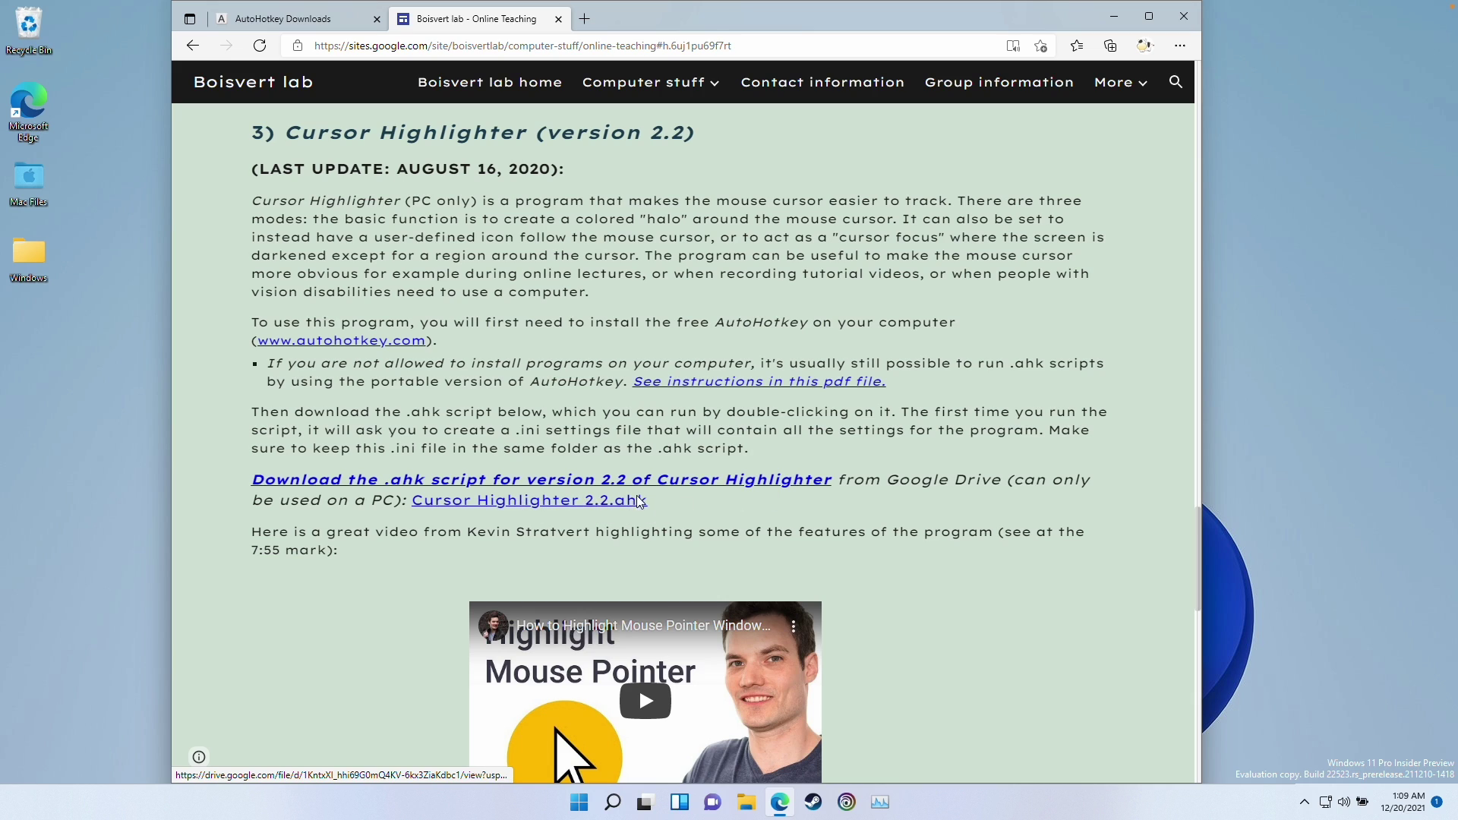
click(591, 501)
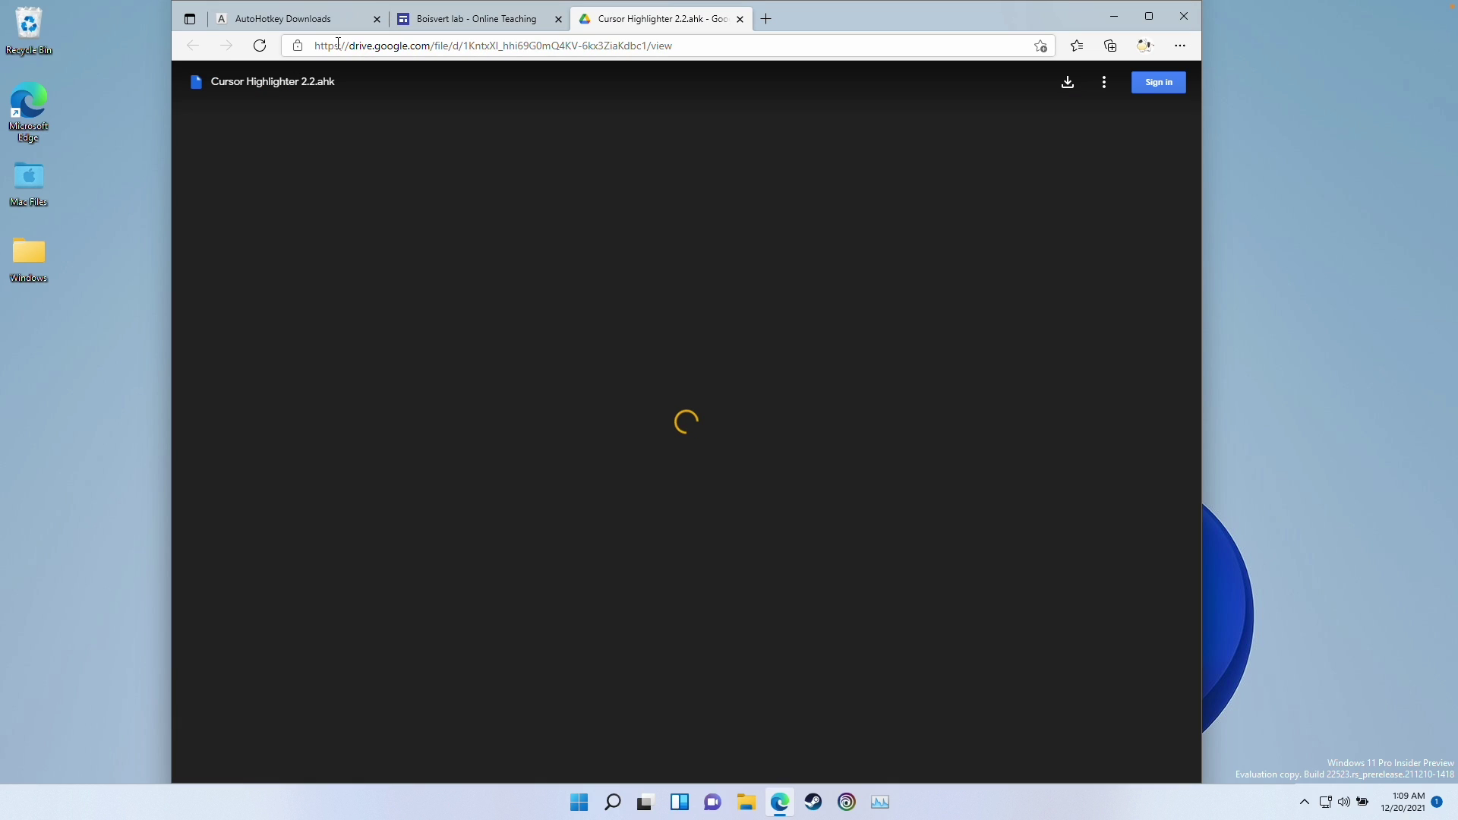
click(1067, 84)
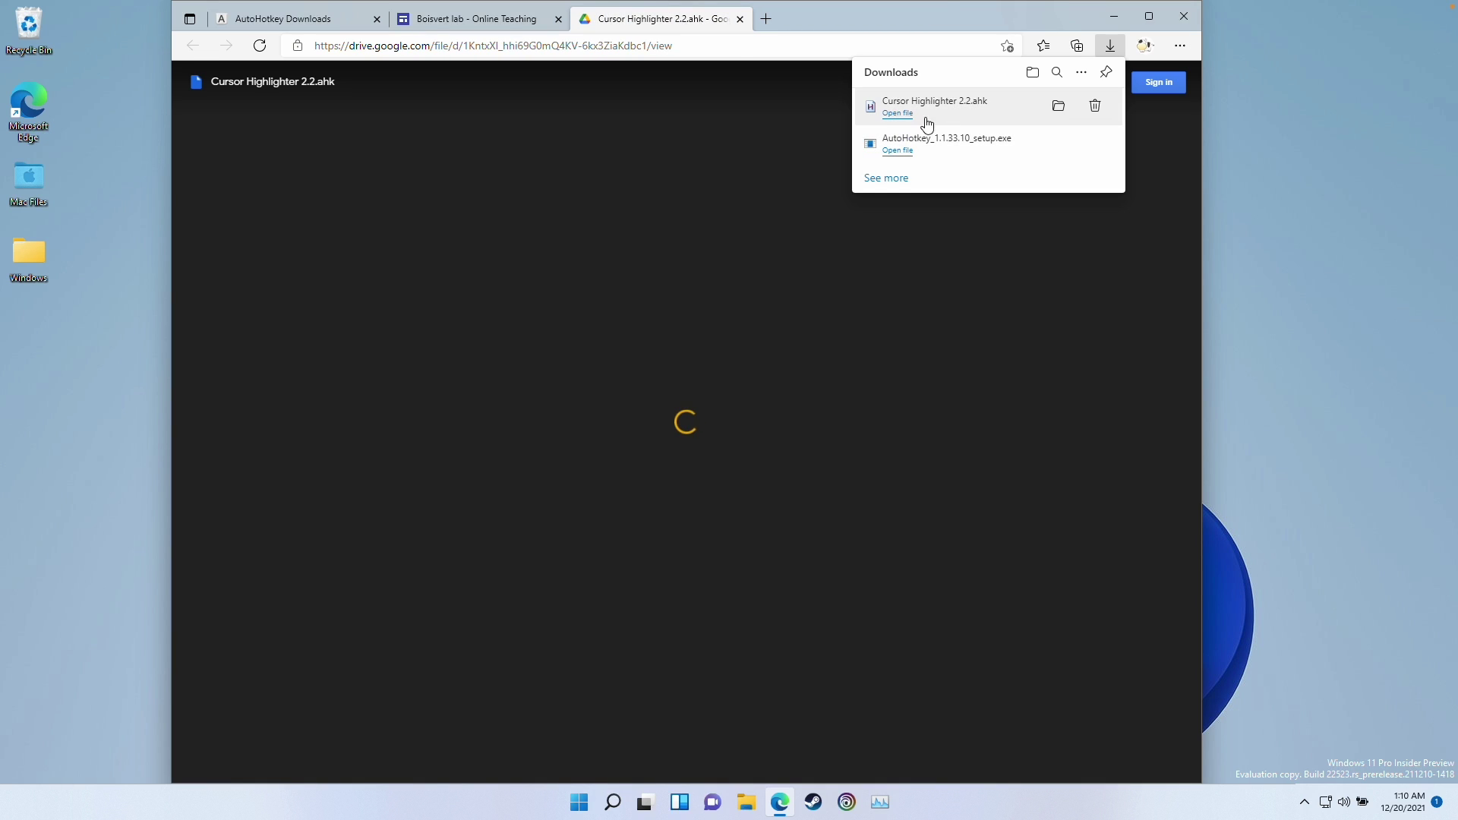
click(899, 113)
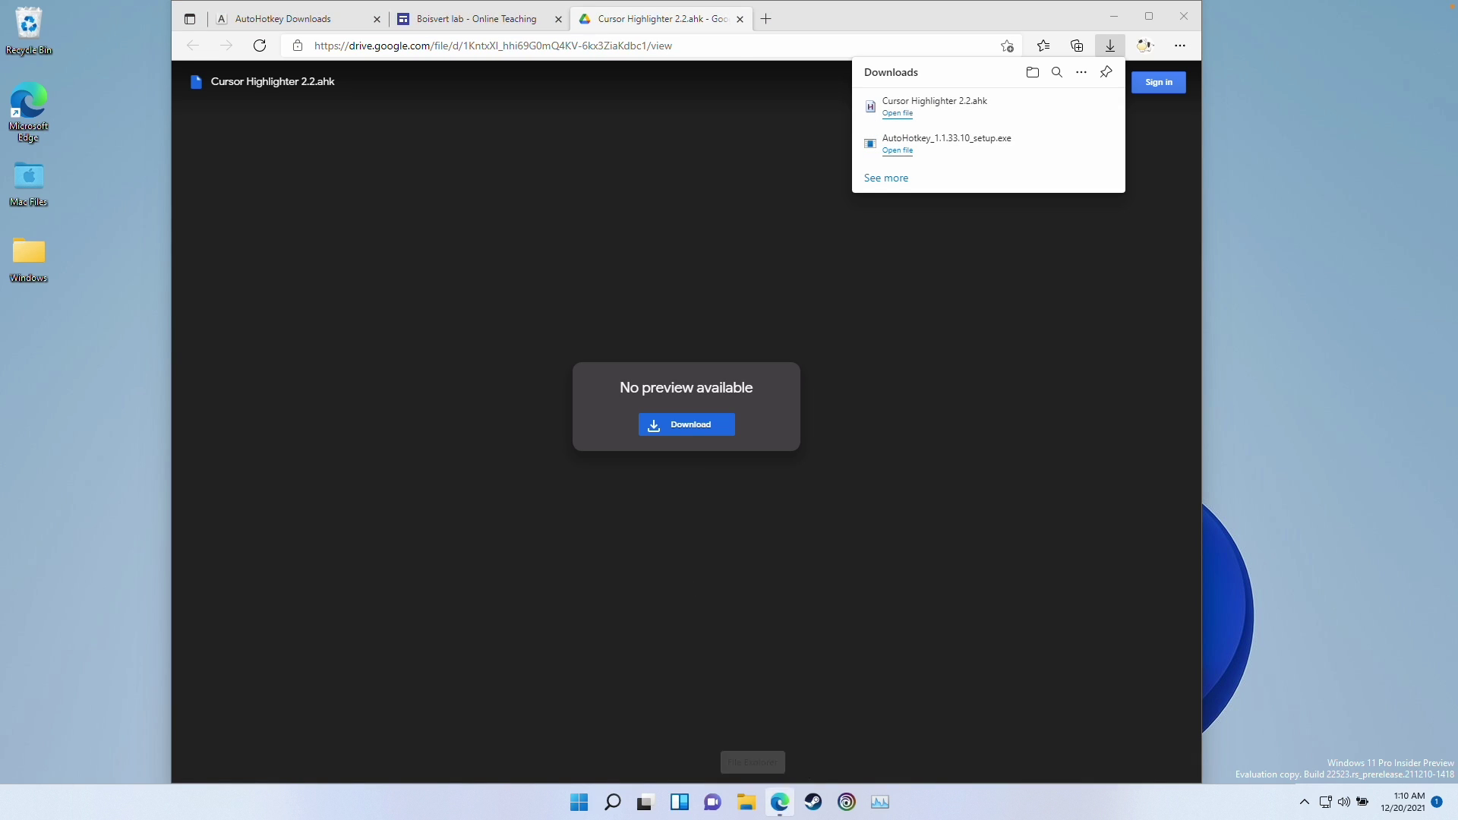
click(746, 802)
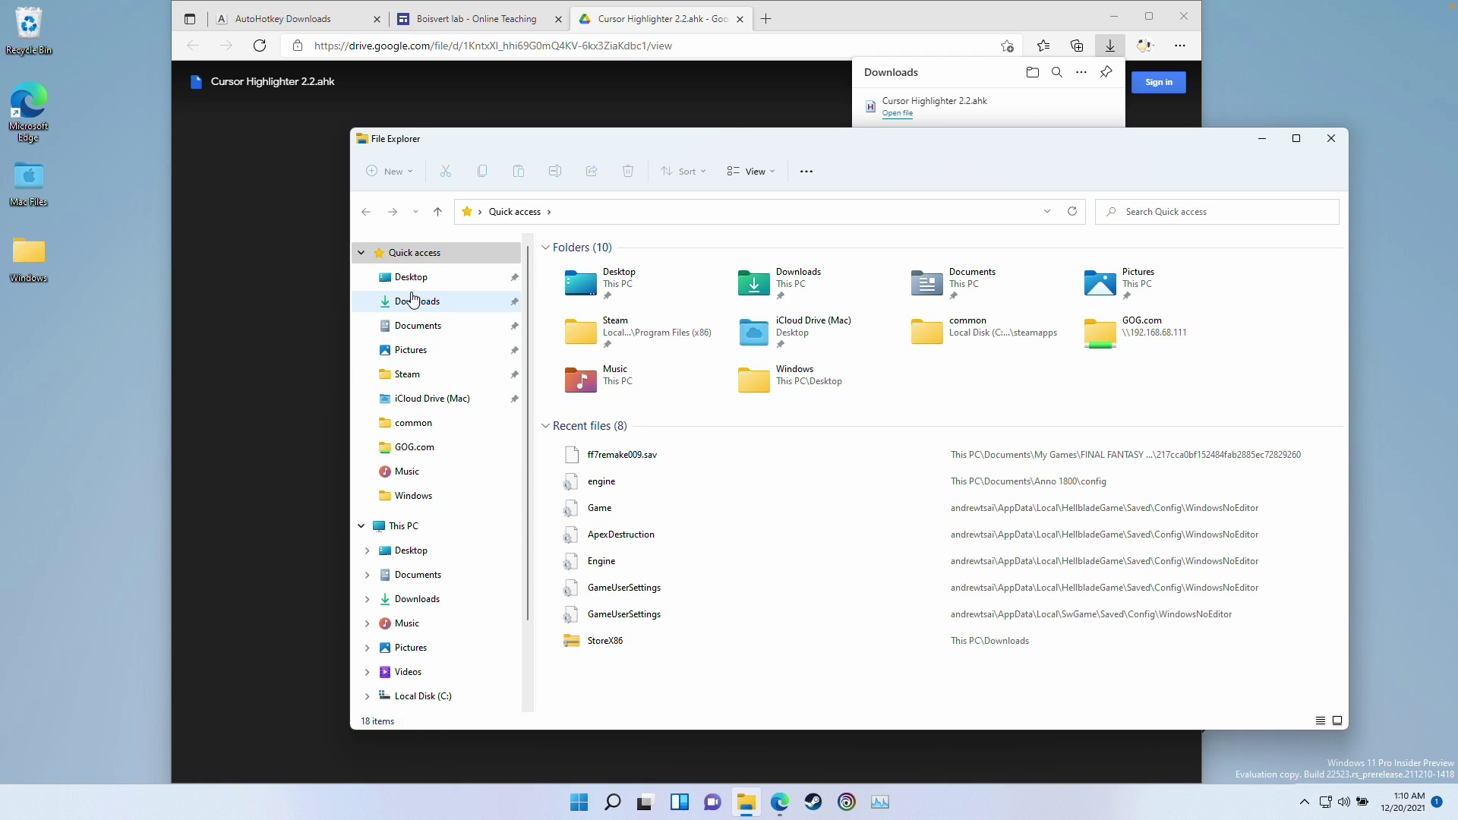
Run Cursor Highlighter 2.2.ahk from Downloads and accept creating a default settings file.
click(413, 300)
click(612, 289)
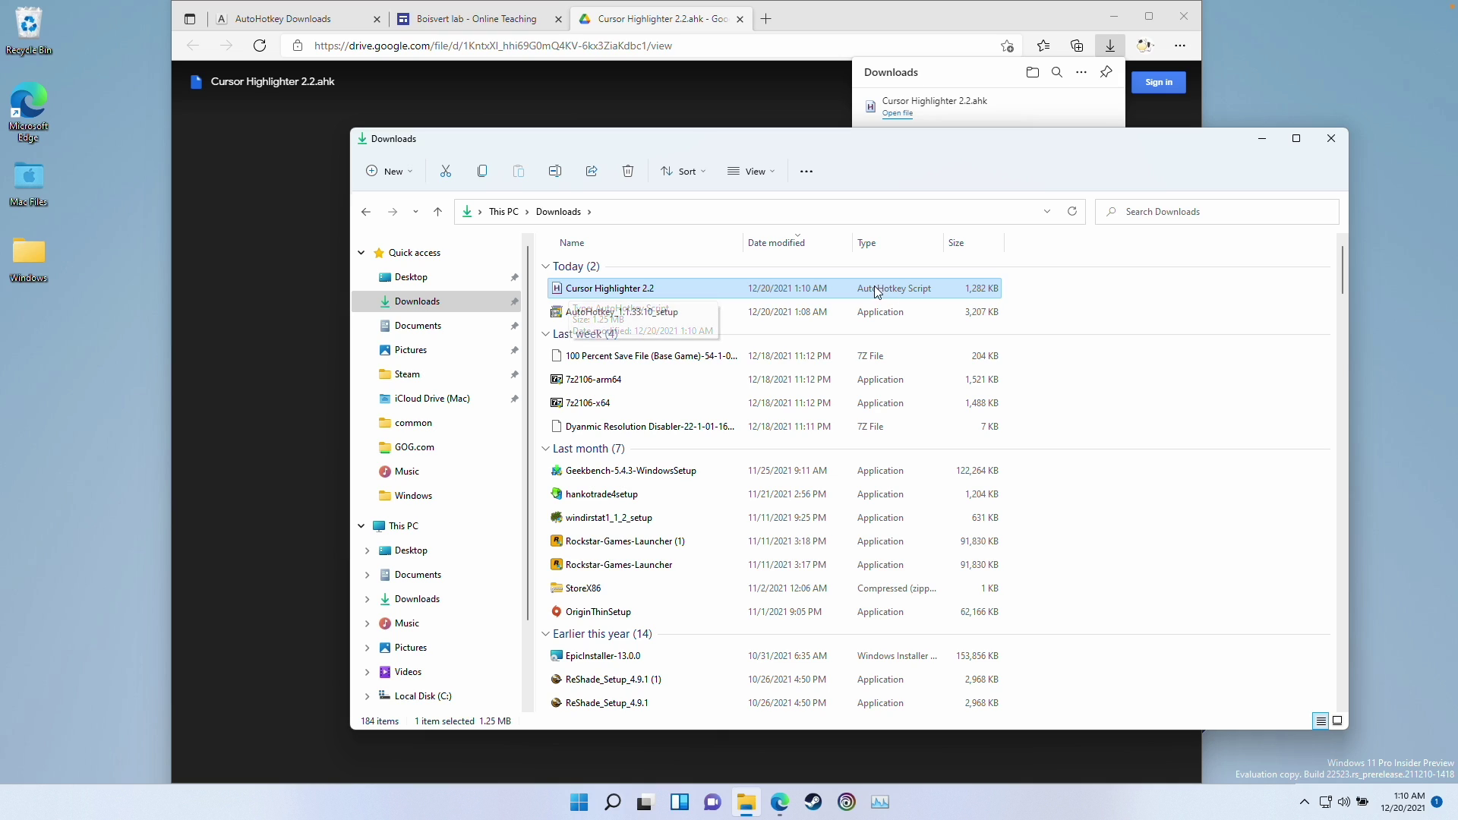
click(934, 310)
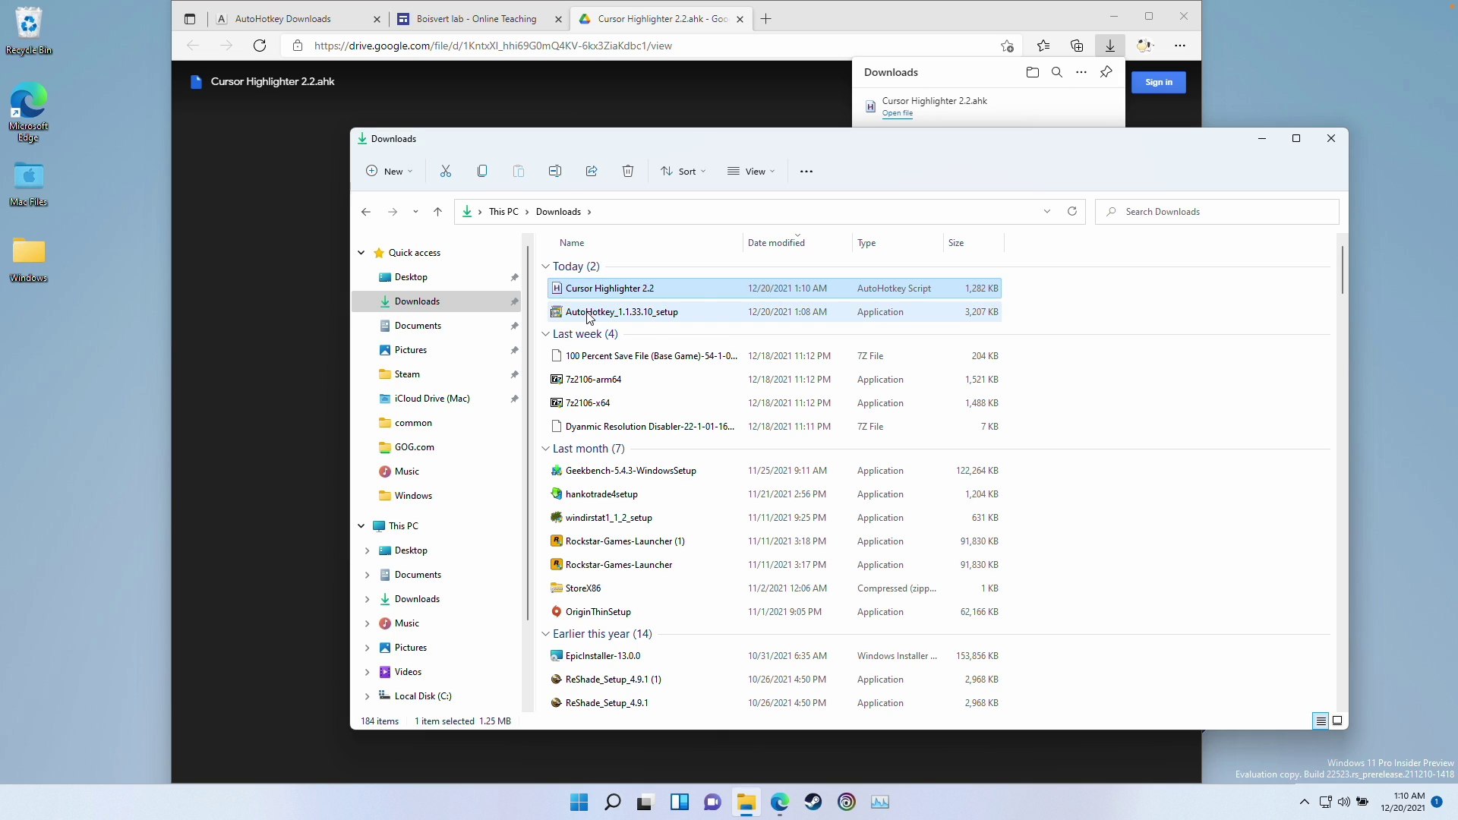
click(562, 288)
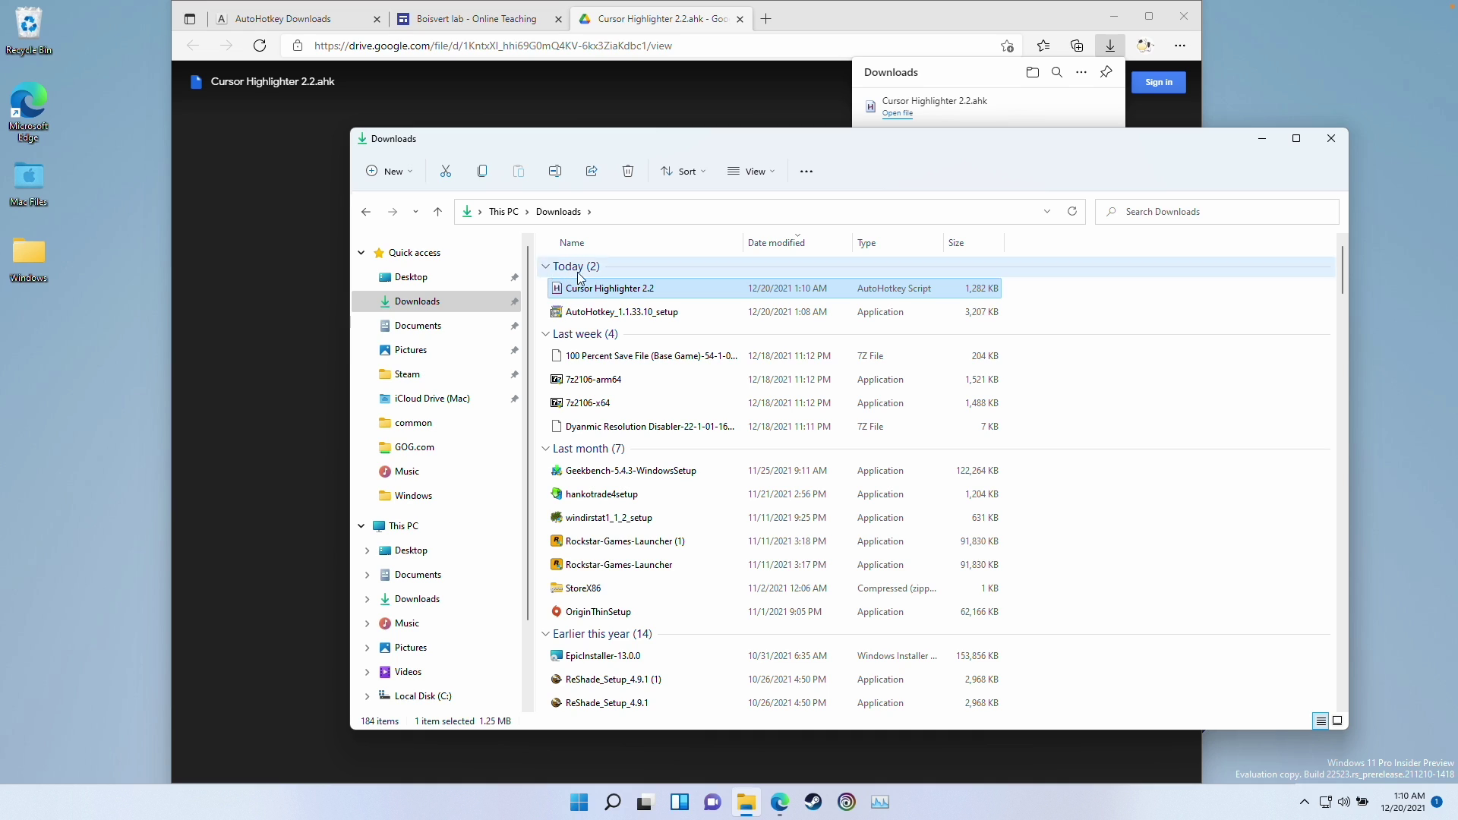
double_click(598, 295)
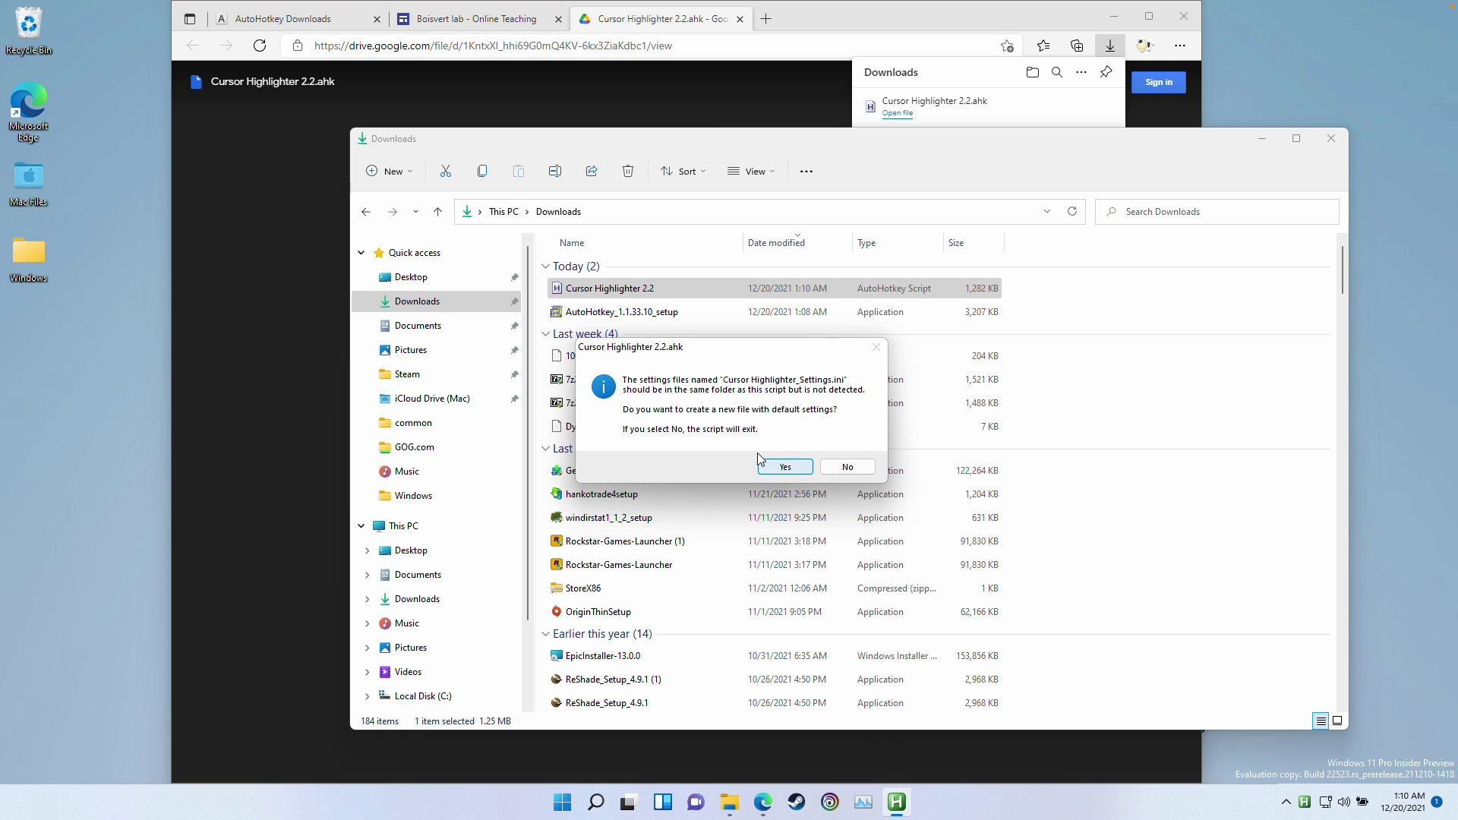
click(786, 467)
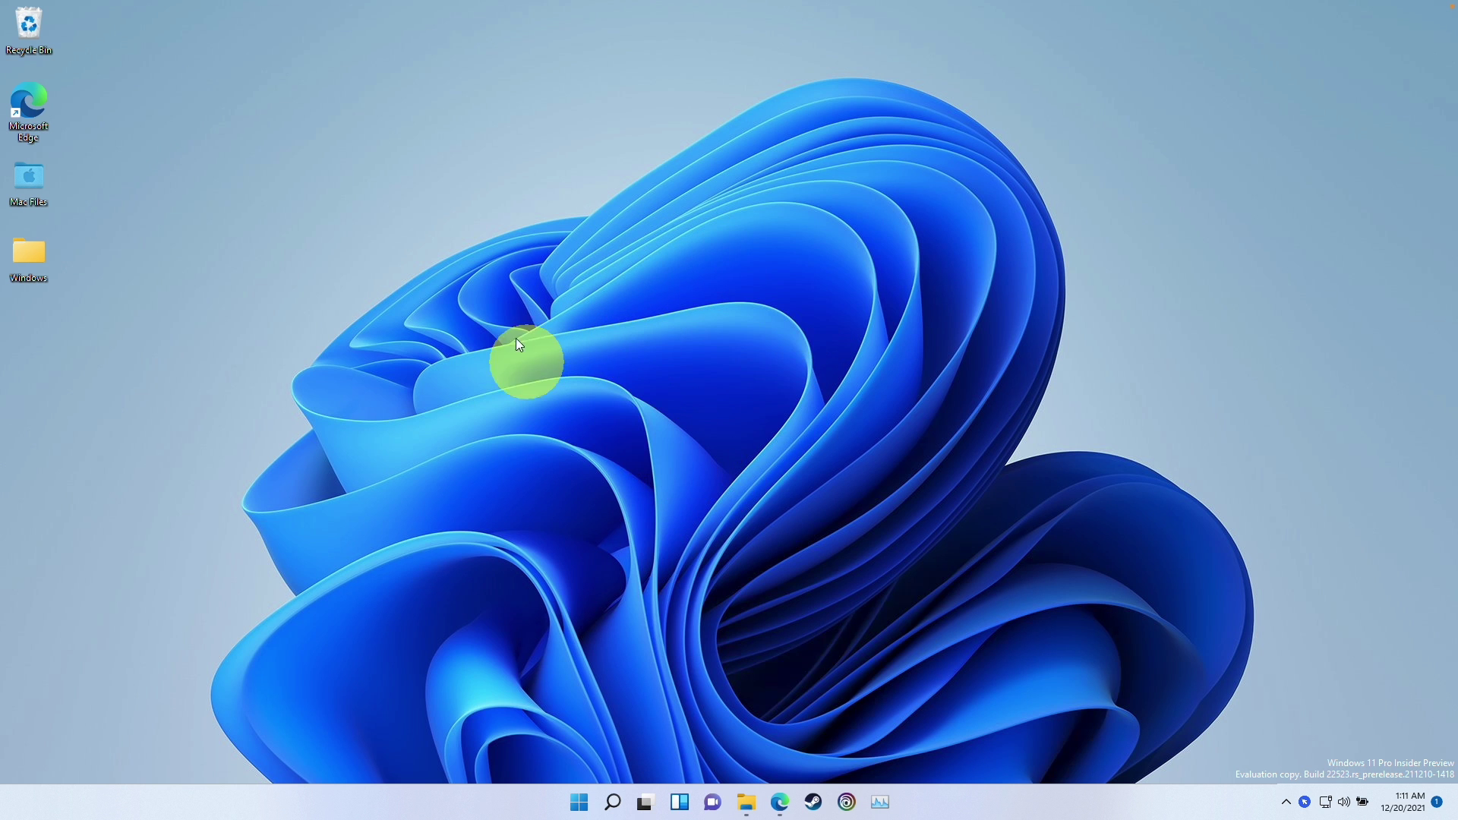
Toggle the highlight off and back on from the tray icon, then open Cursor Highlighter's Settings.
click(1304, 802)
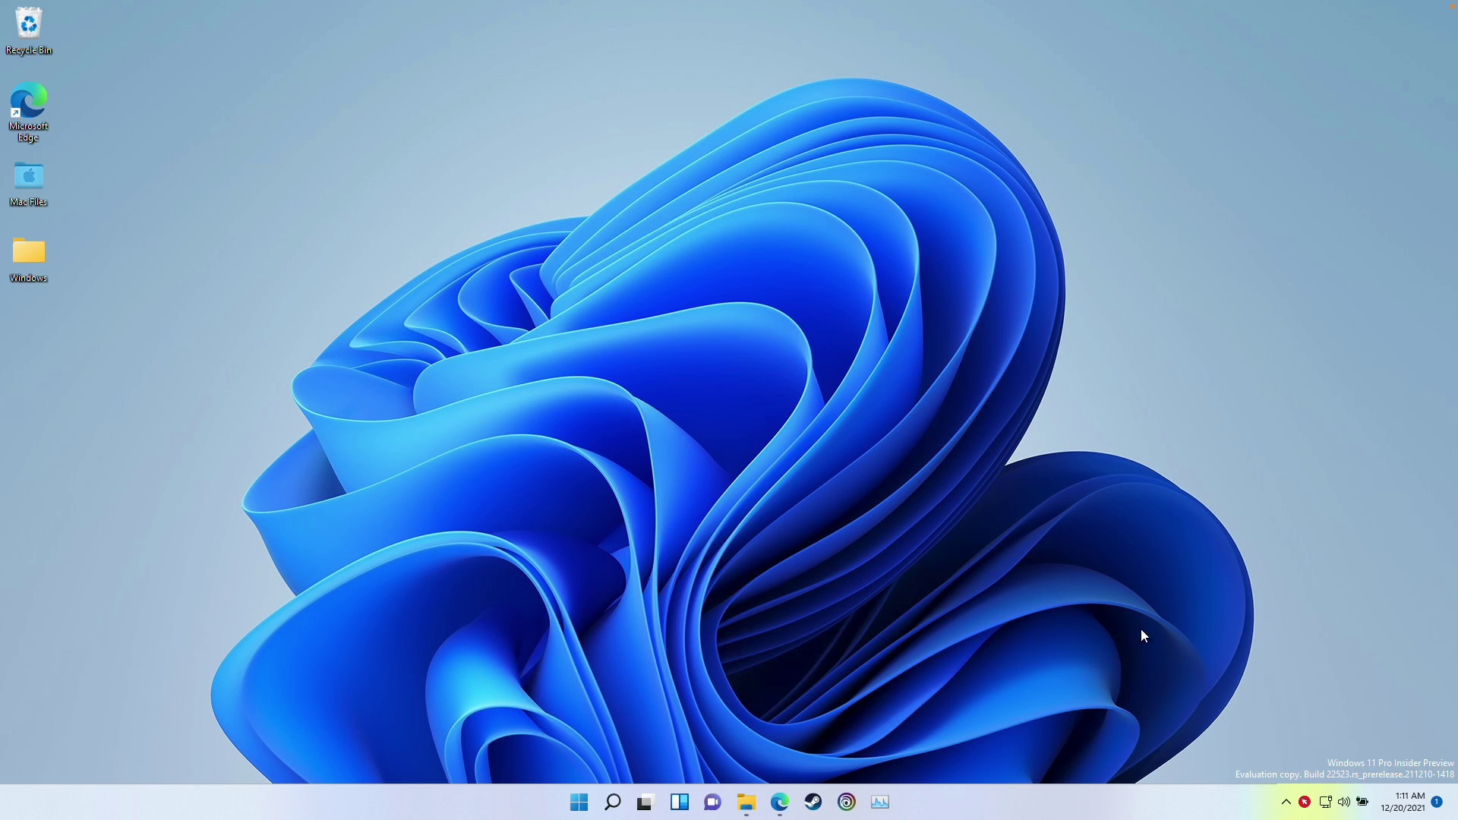
click(1303, 803)
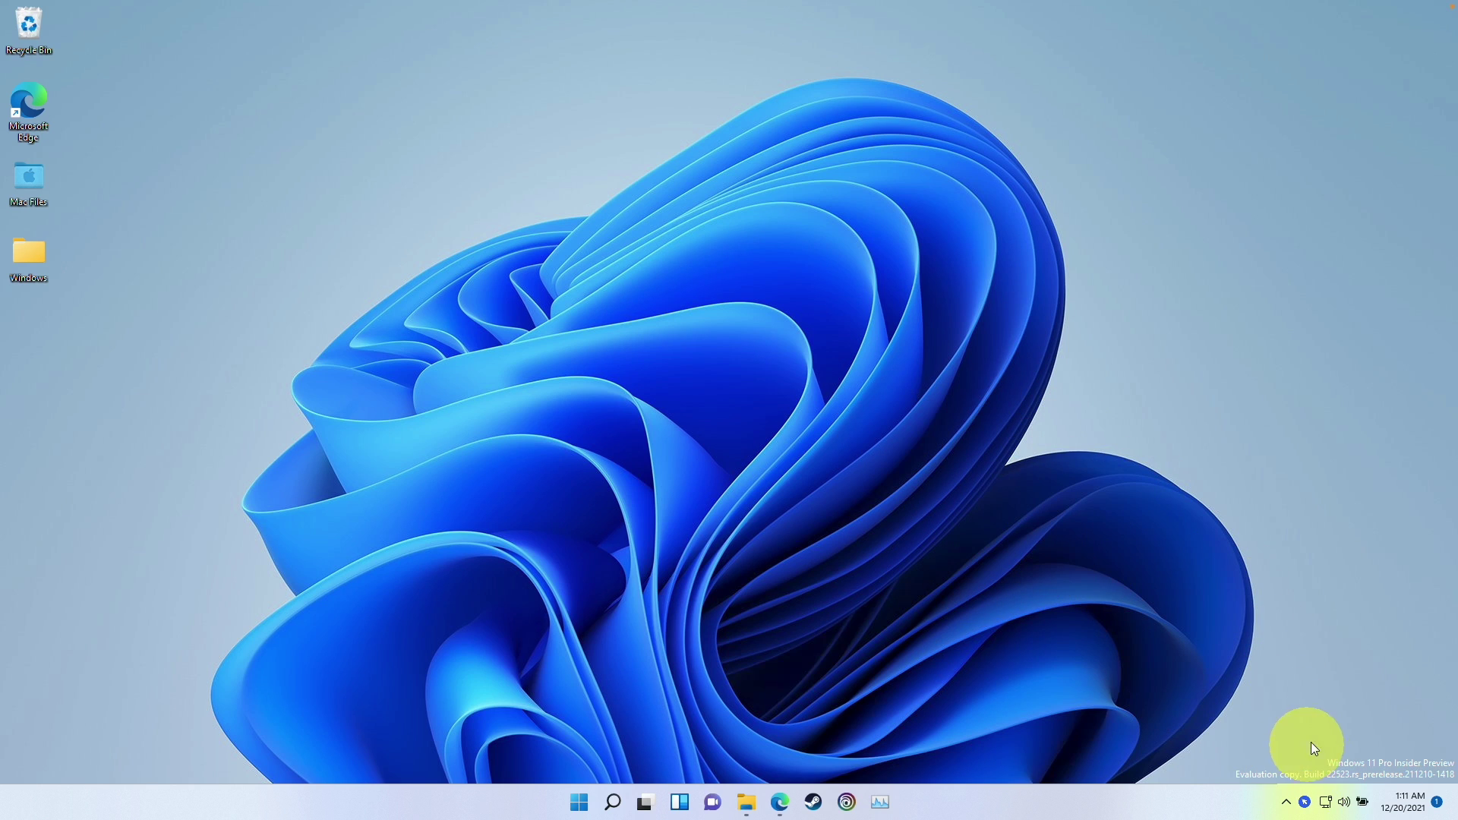
right_click(1304, 803)
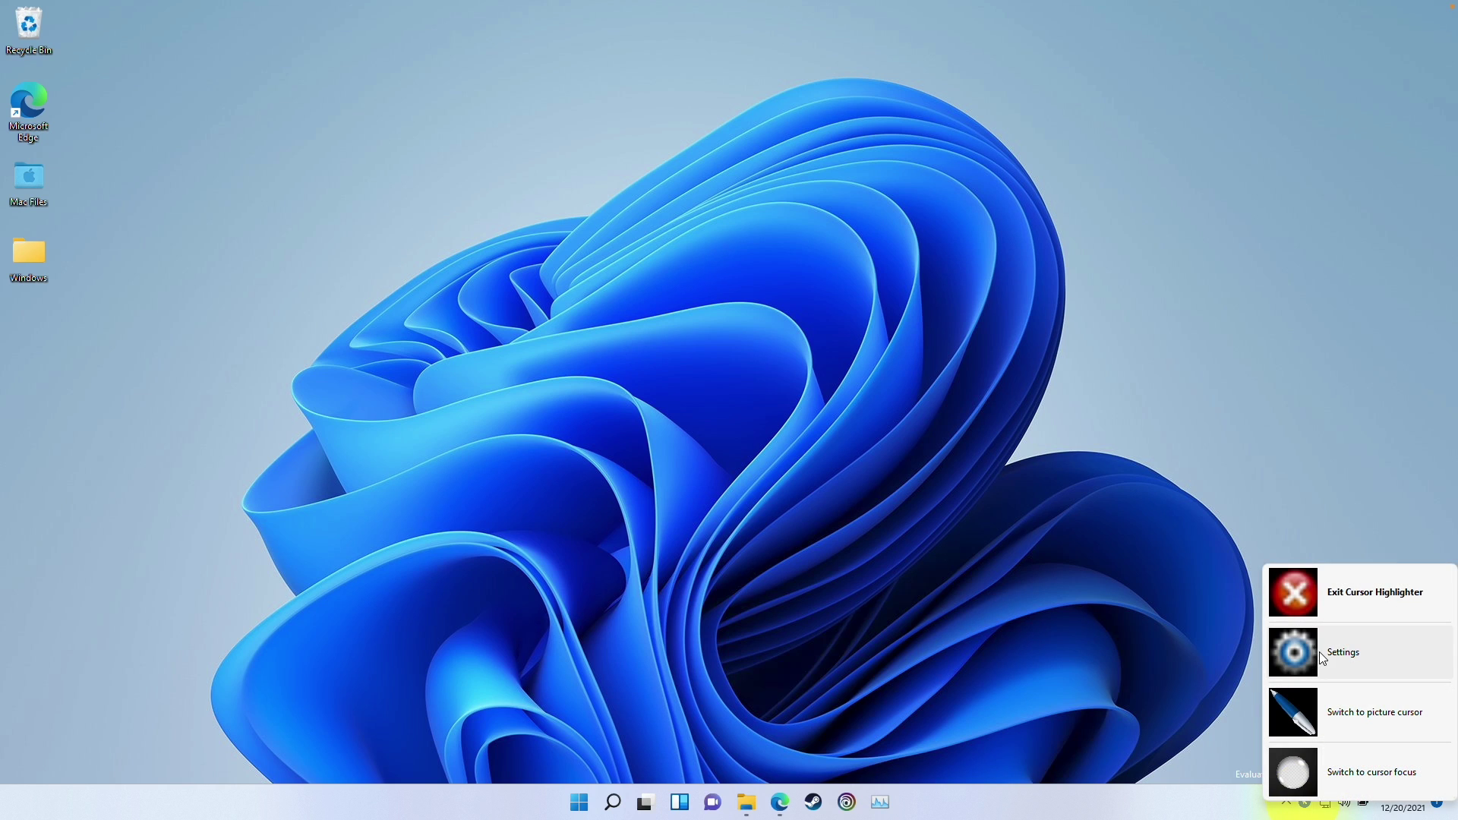
click(1328, 659)
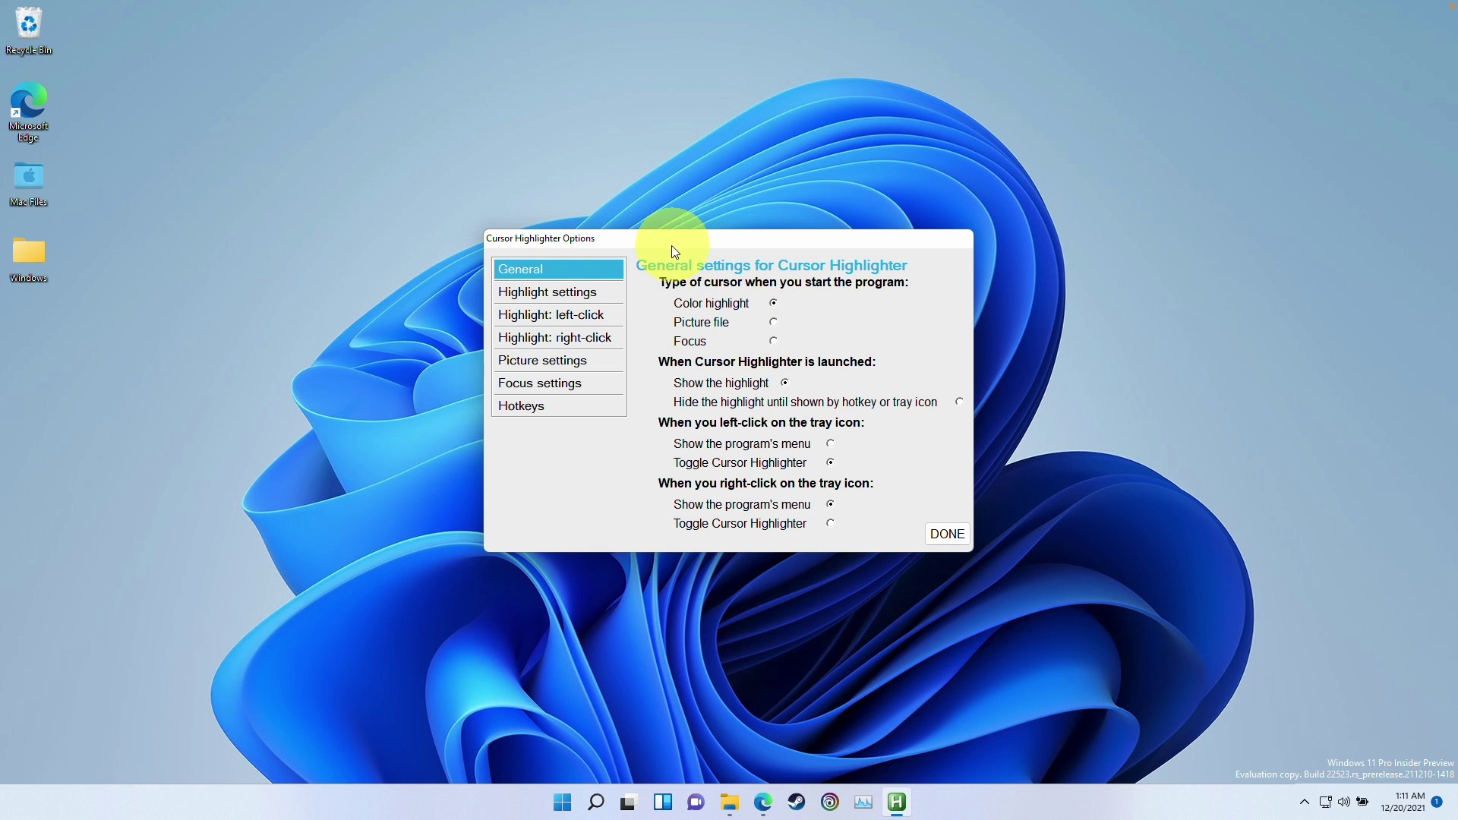
Make left-clicks show a different highlight: magenta, 80×80, opacity 125.
click(569, 317)
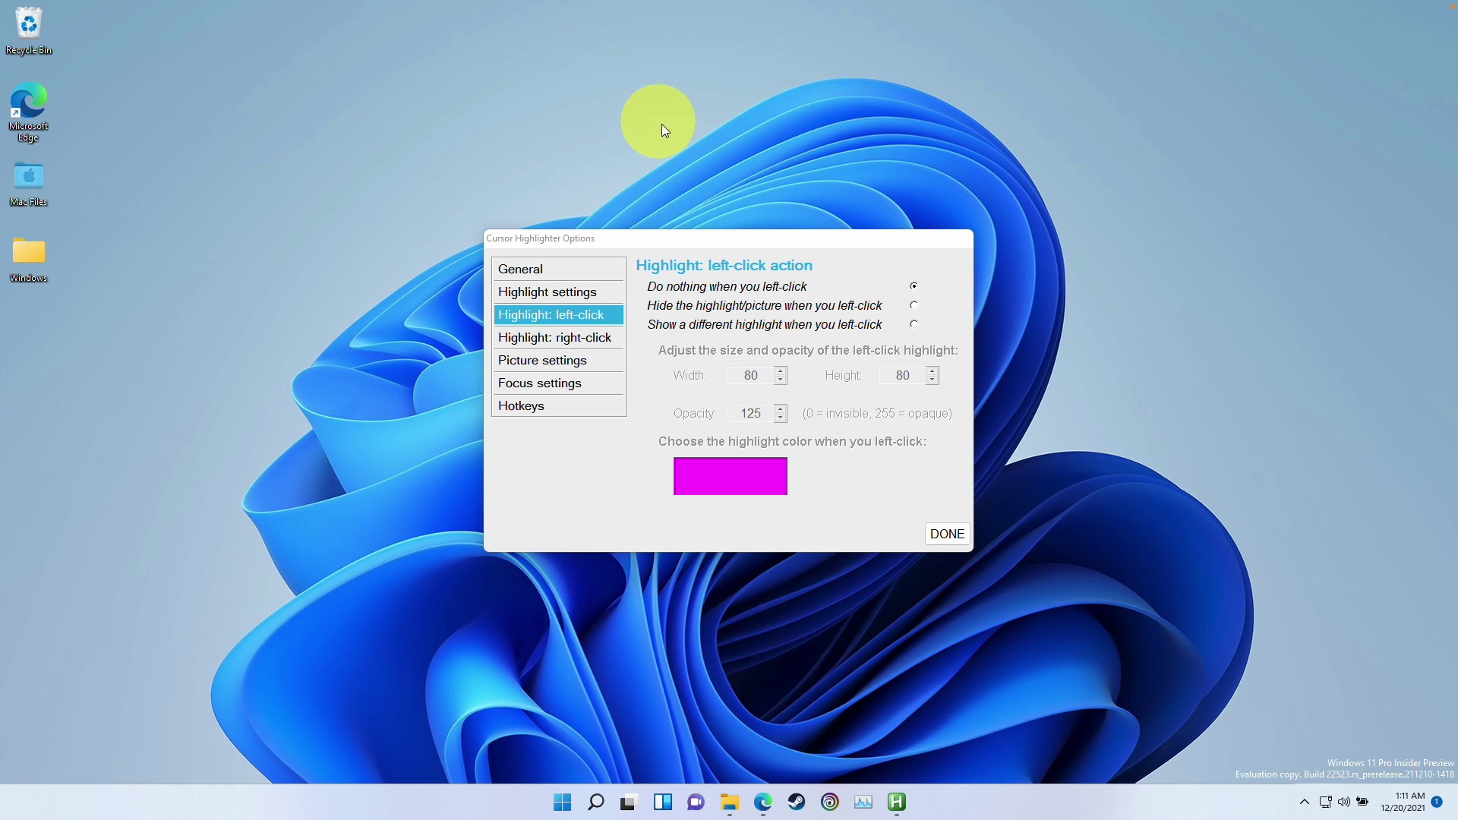
click(915, 305)
click(914, 325)
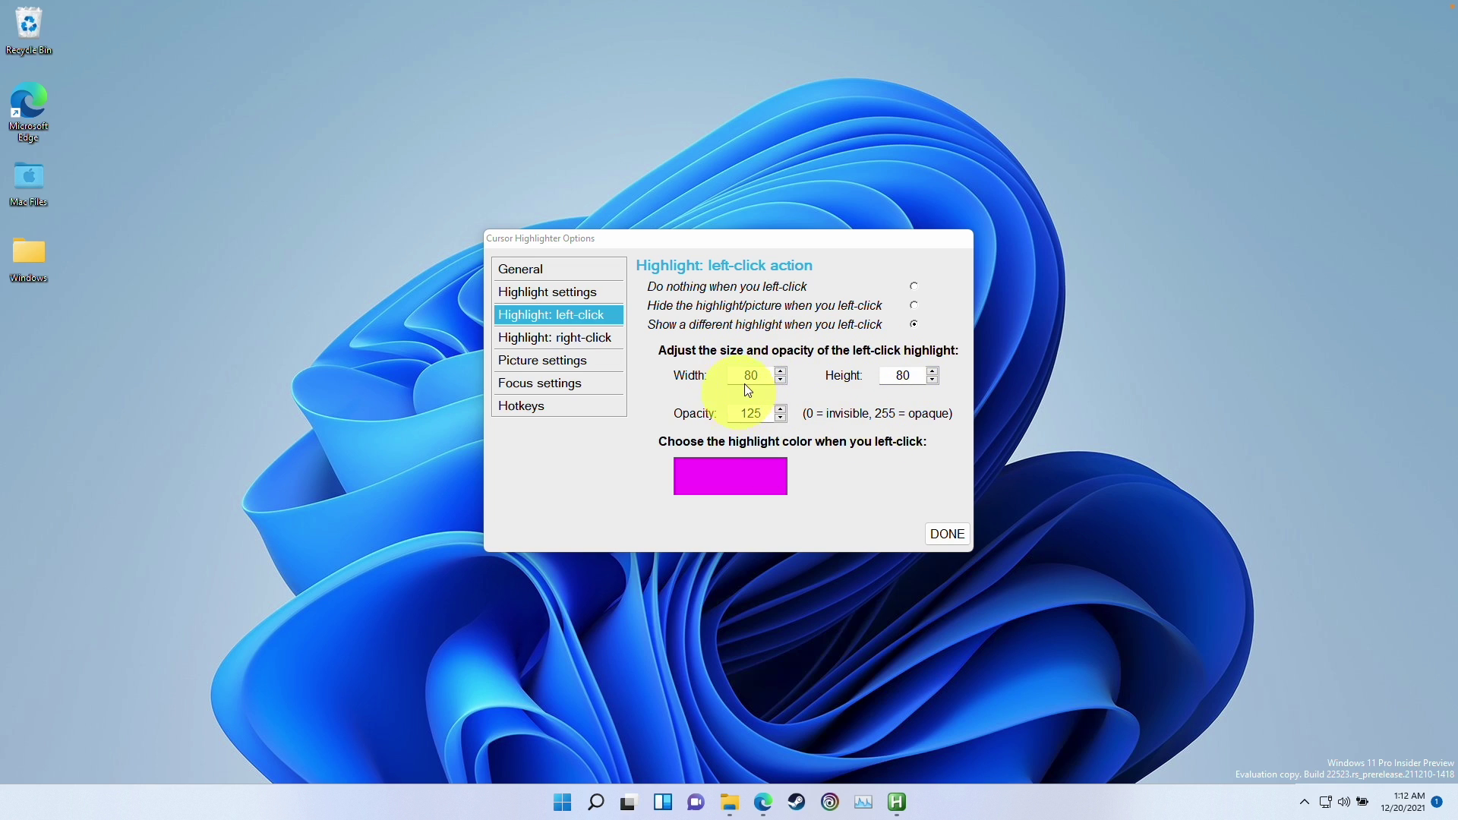
Review the right-click, main highlight and general settings pages, then save with DONE.
click(584, 337)
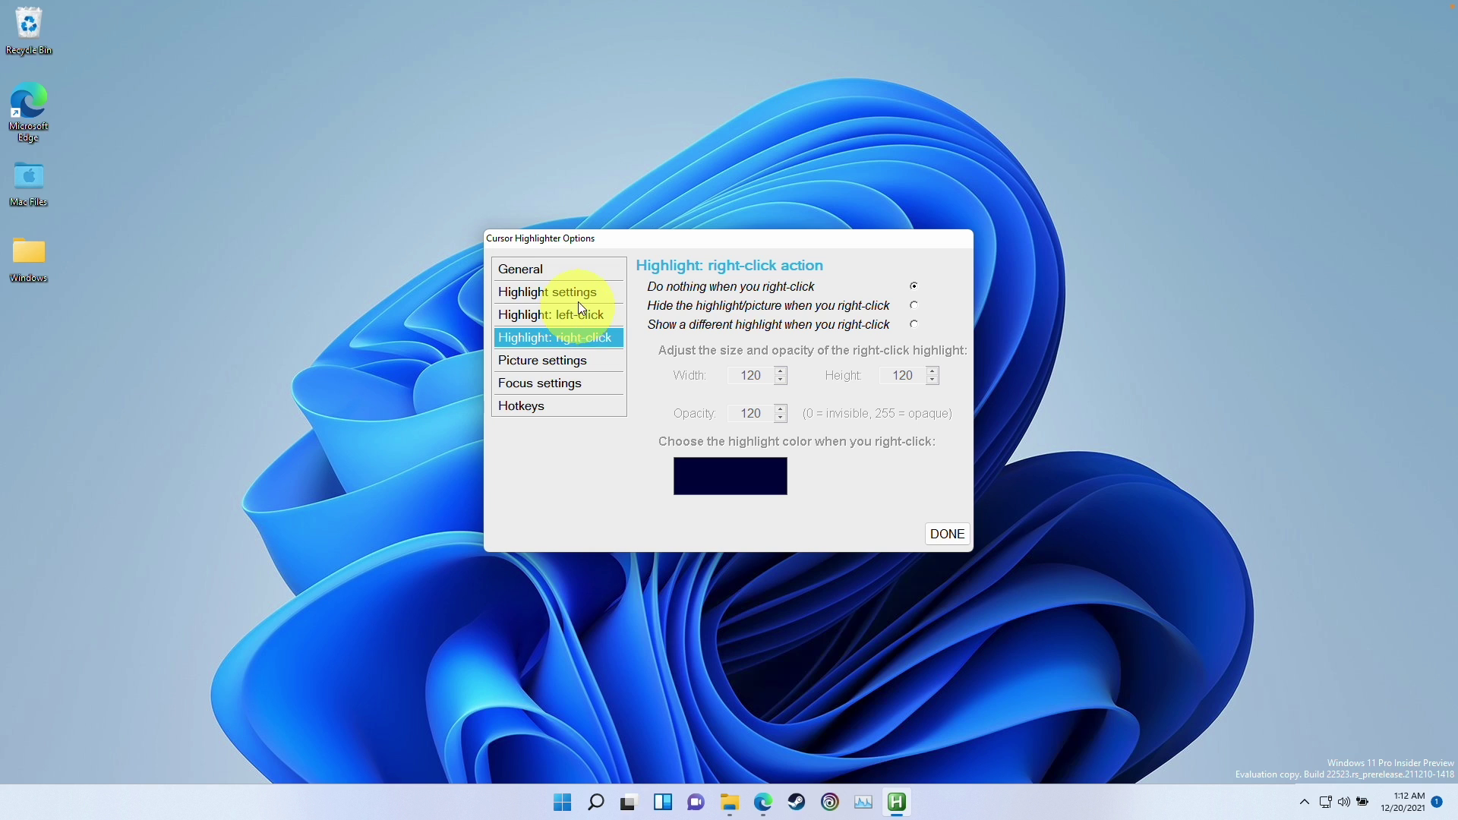
click(580, 293)
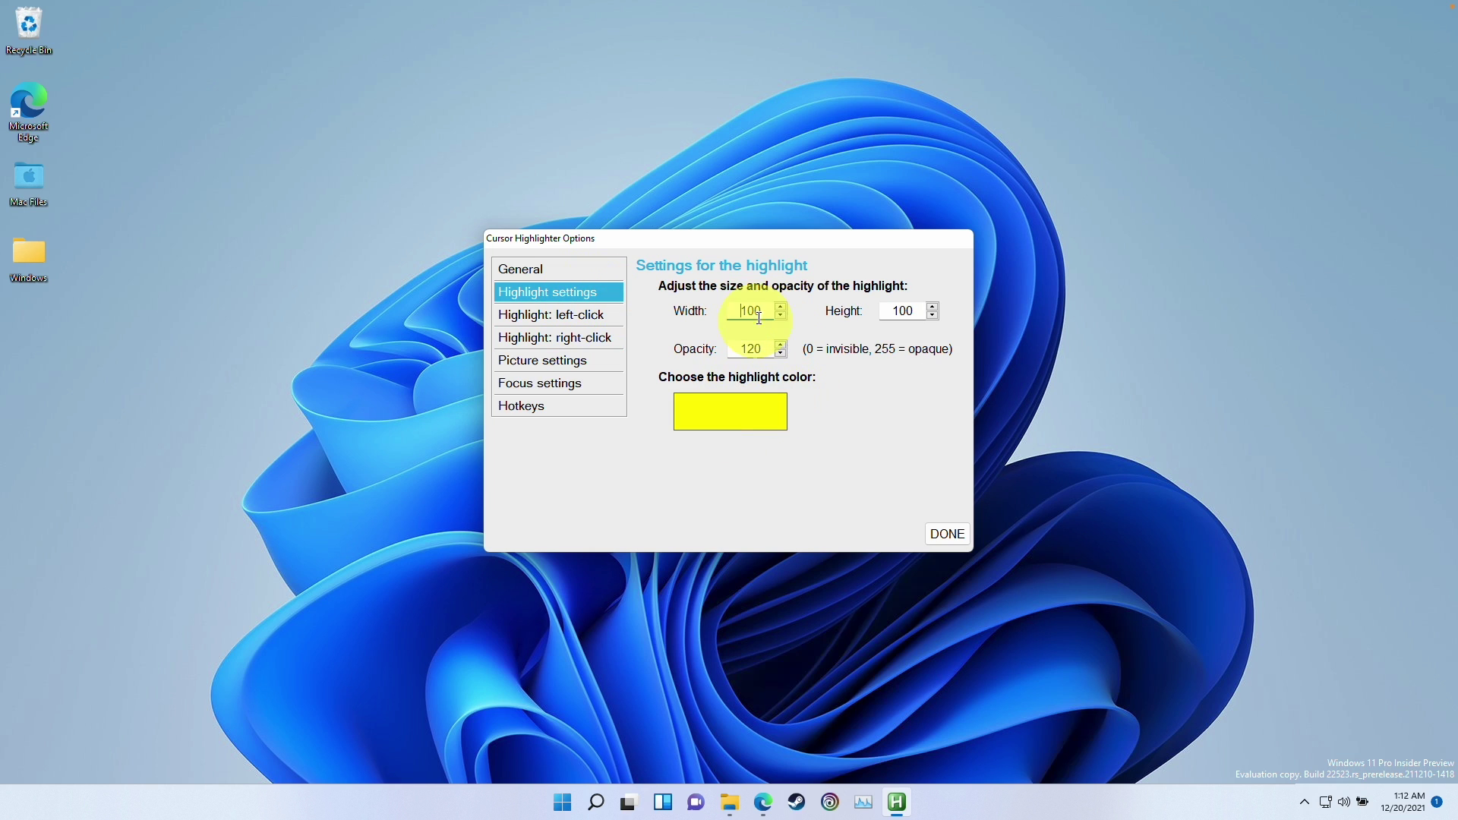
click(571, 406)
click(570, 316)
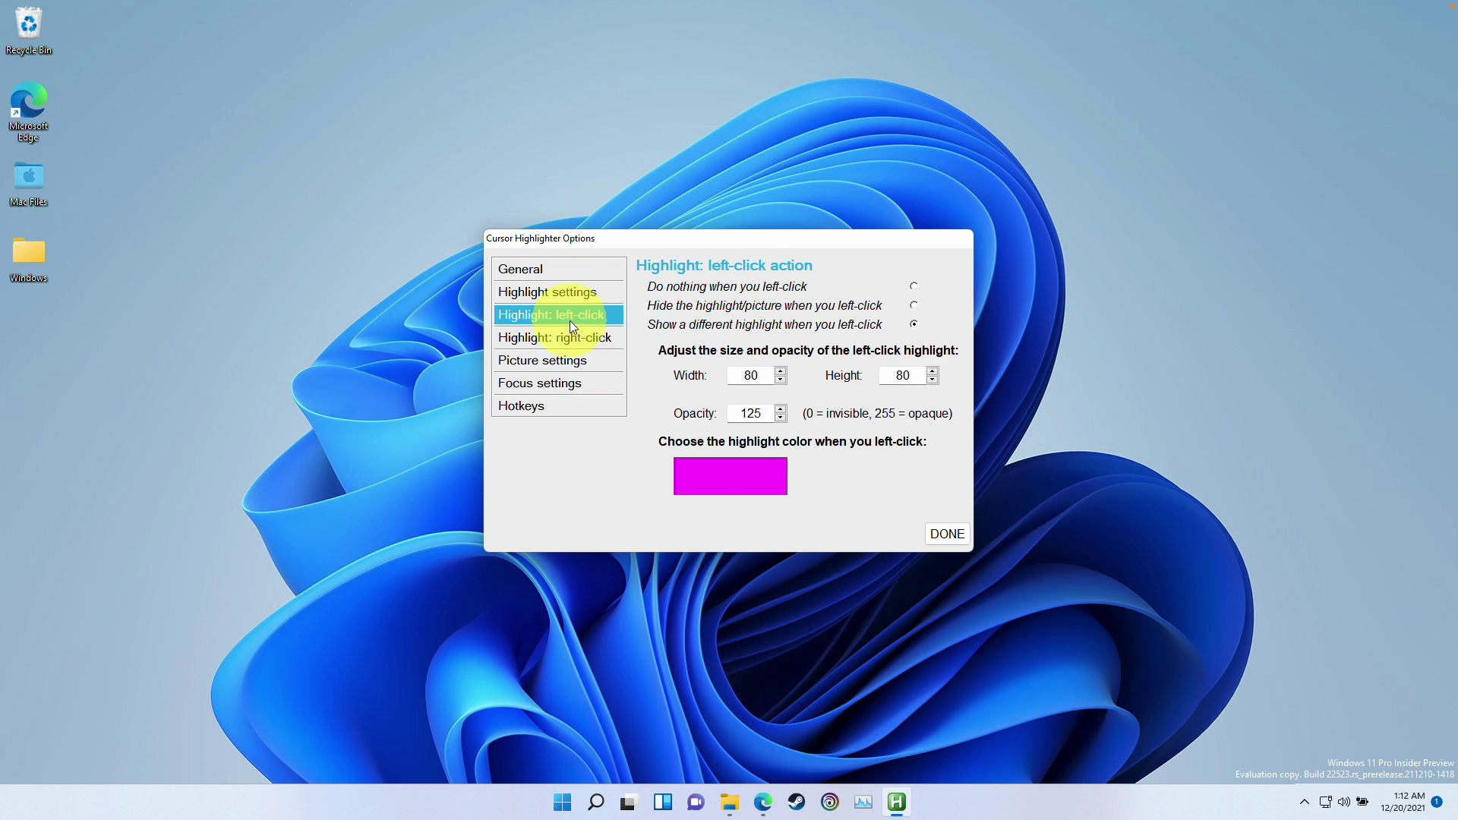
click(566, 272)
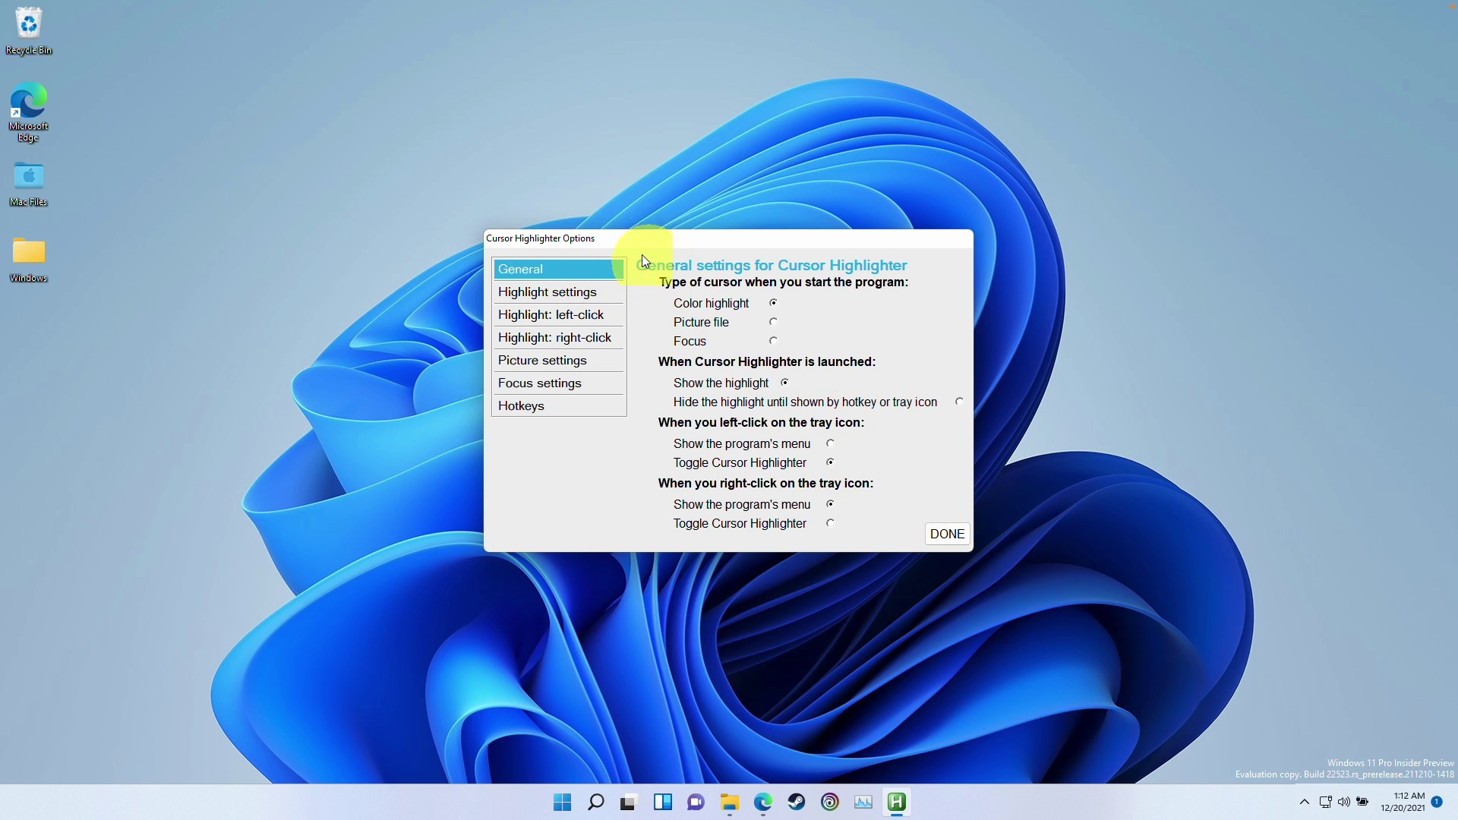
click(944, 532)
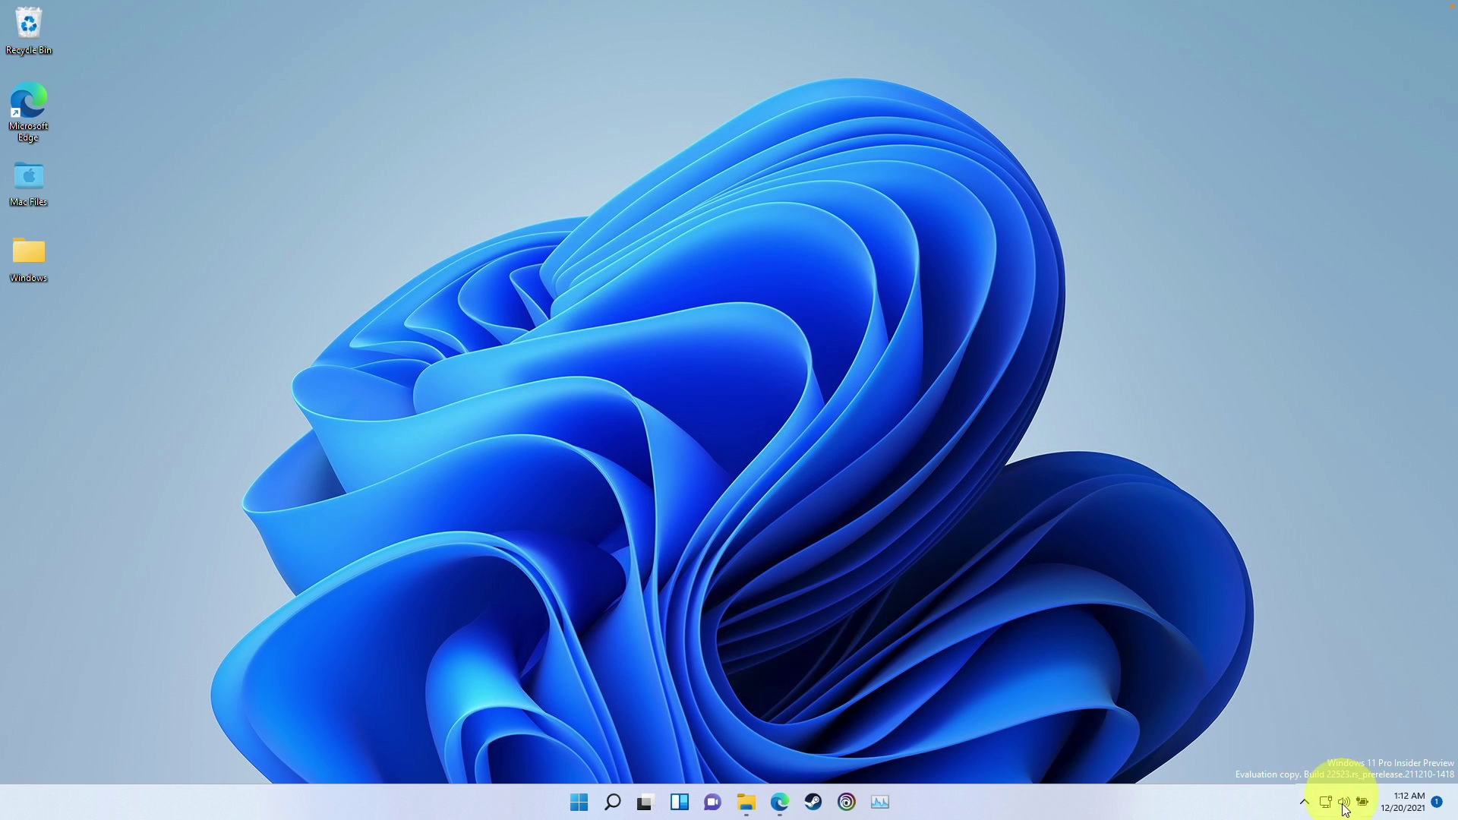
Drag the Cursor Highlighter icon from the hidden-icons overflow onto the visible taskbar tray.
click(1304, 807)
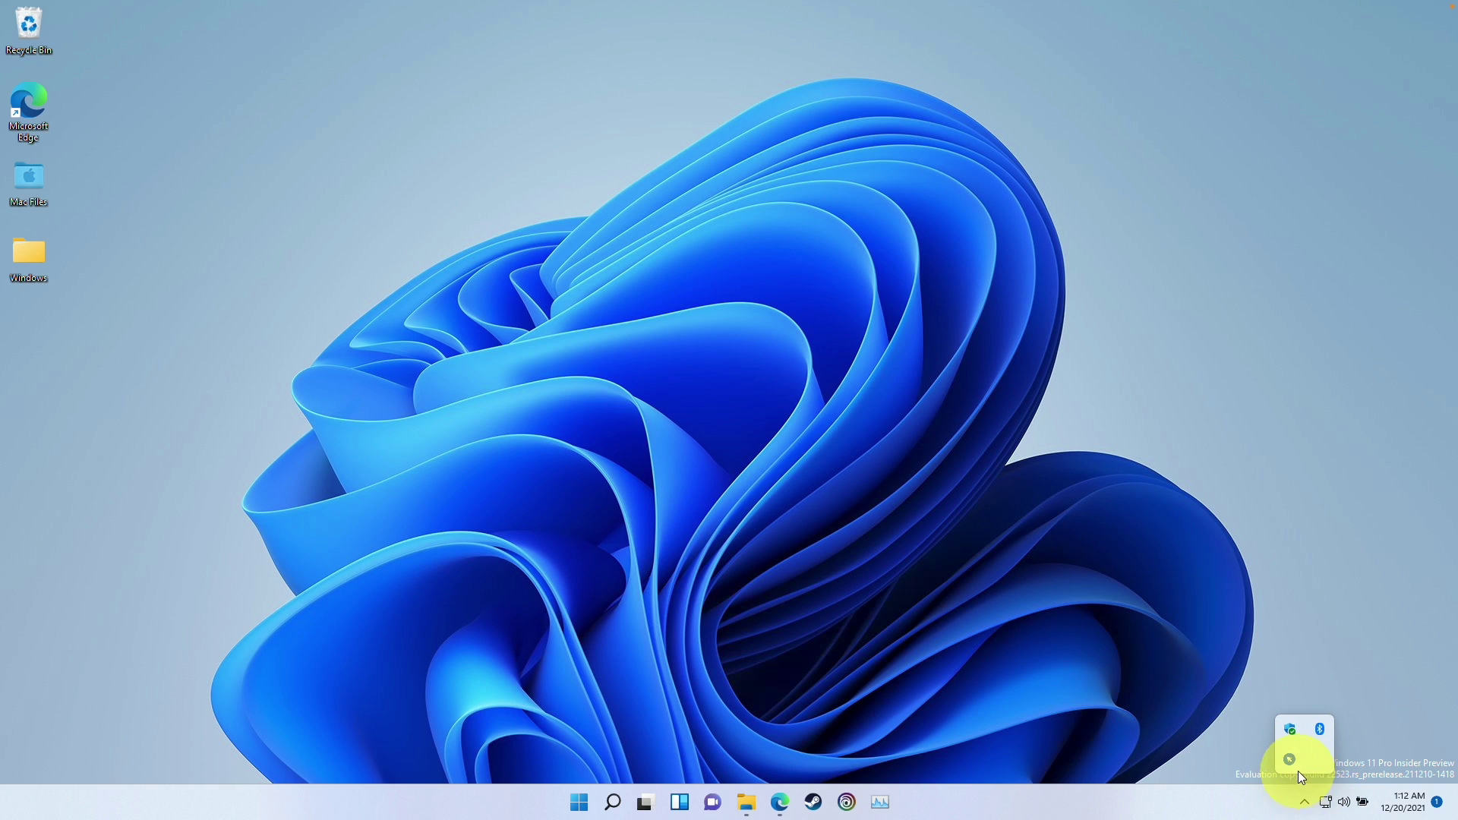
drag(1311, 777, 1314, 792)
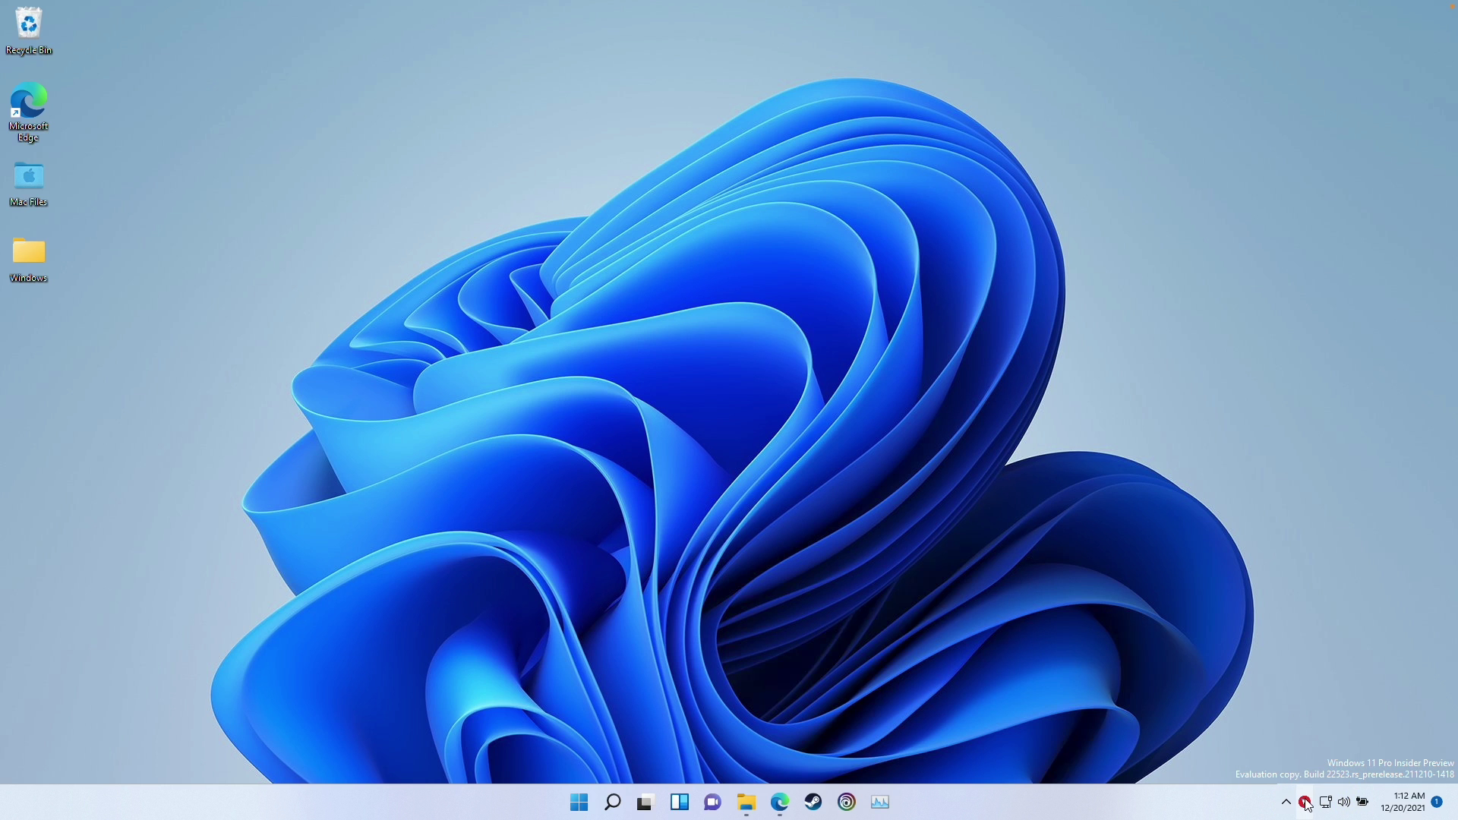